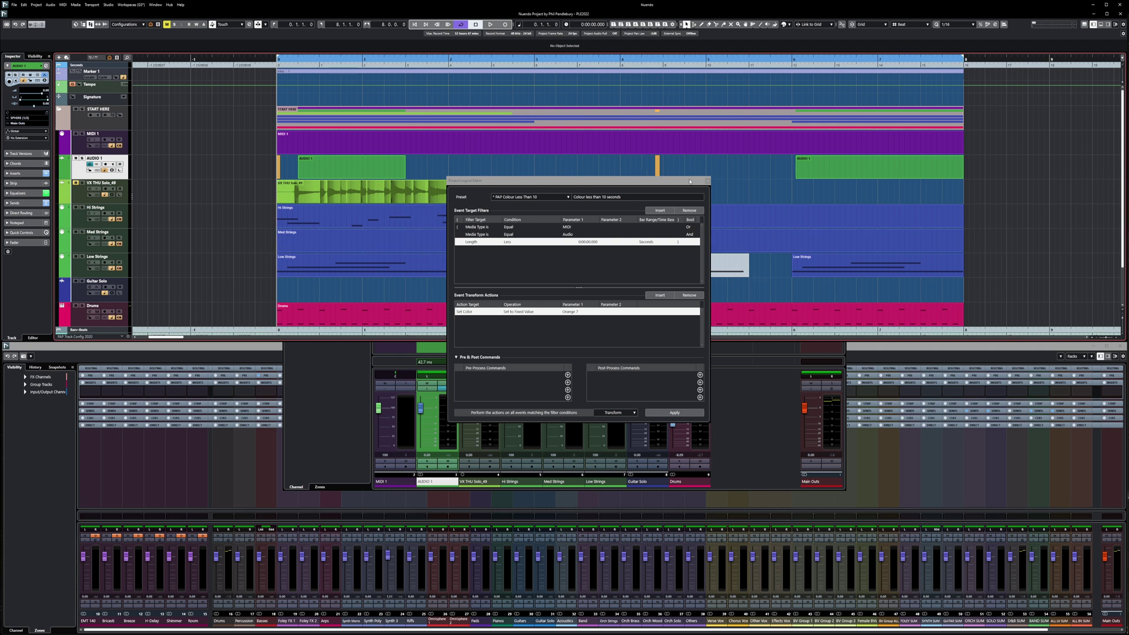
Step: Close the Project Logical Editor and select the AUDIO 1 channel in the MixConsole
{"action": "left_click", "coordinate": [708, 181]}
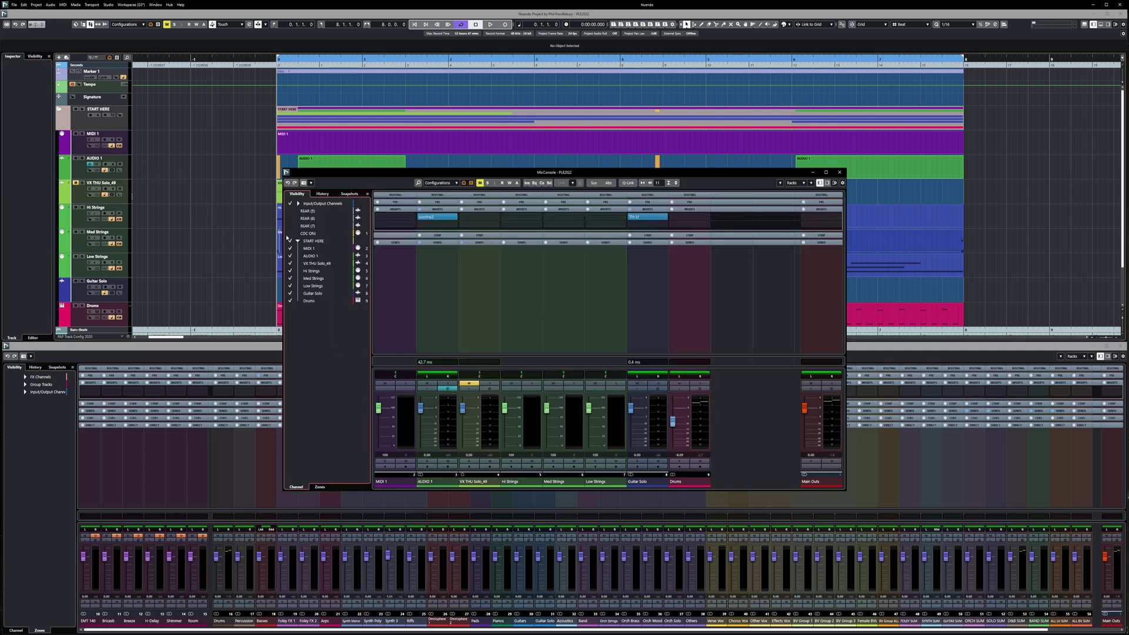
{"action": "left_click", "coordinate": [73, 172]}
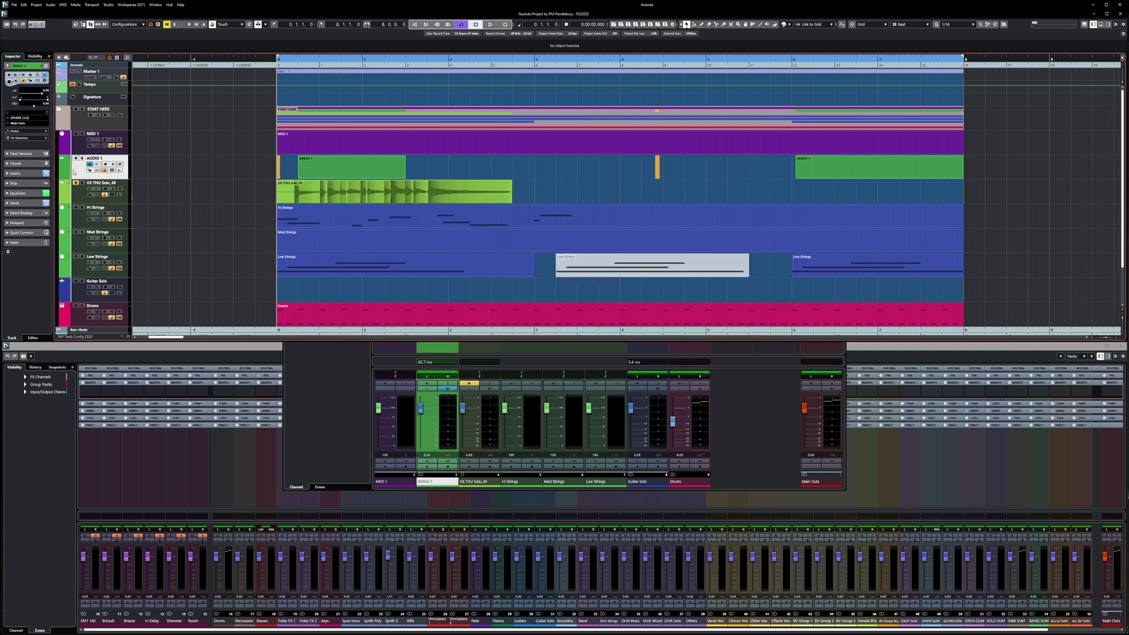
{"action": "left_click", "coordinate": [339, 392]}
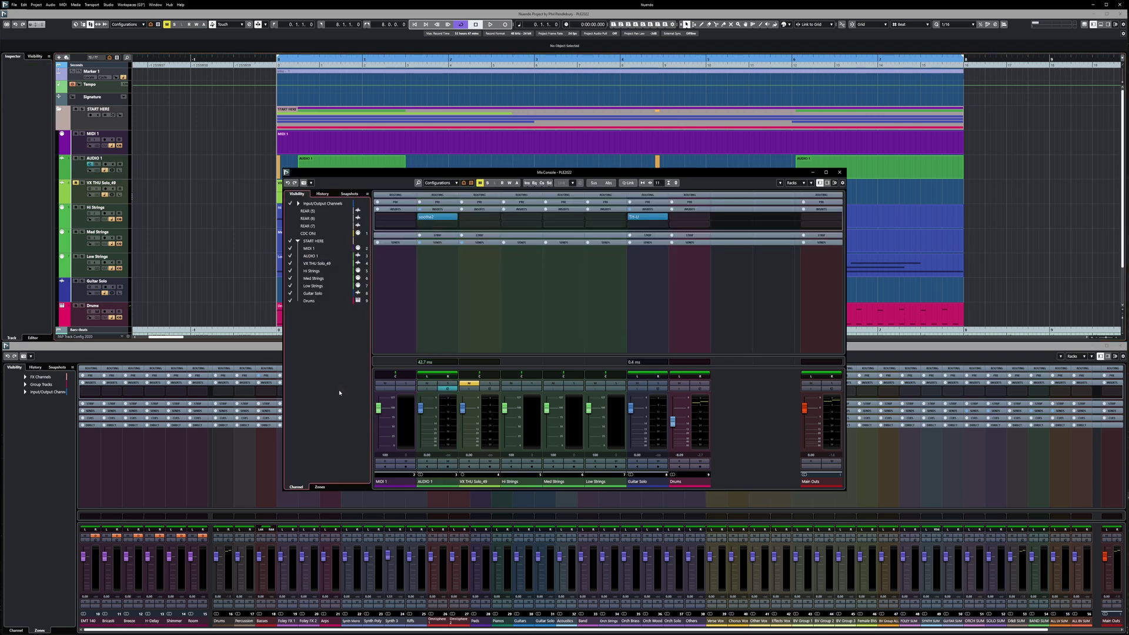
{"action": "left_click", "coordinate": [439, 348]}
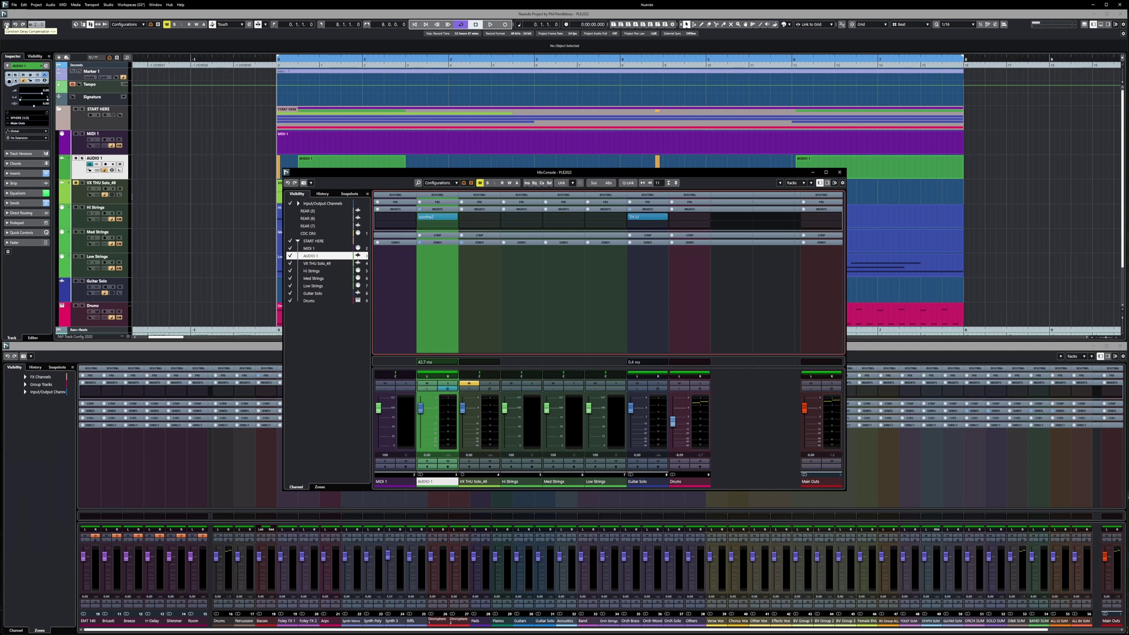
Step: Turn on Constrain Delay Compensation, record-enable the AUDIO 1 track and bring the MixConsole back into view
{"action": "left_click", "coordinate": [6, 25]}
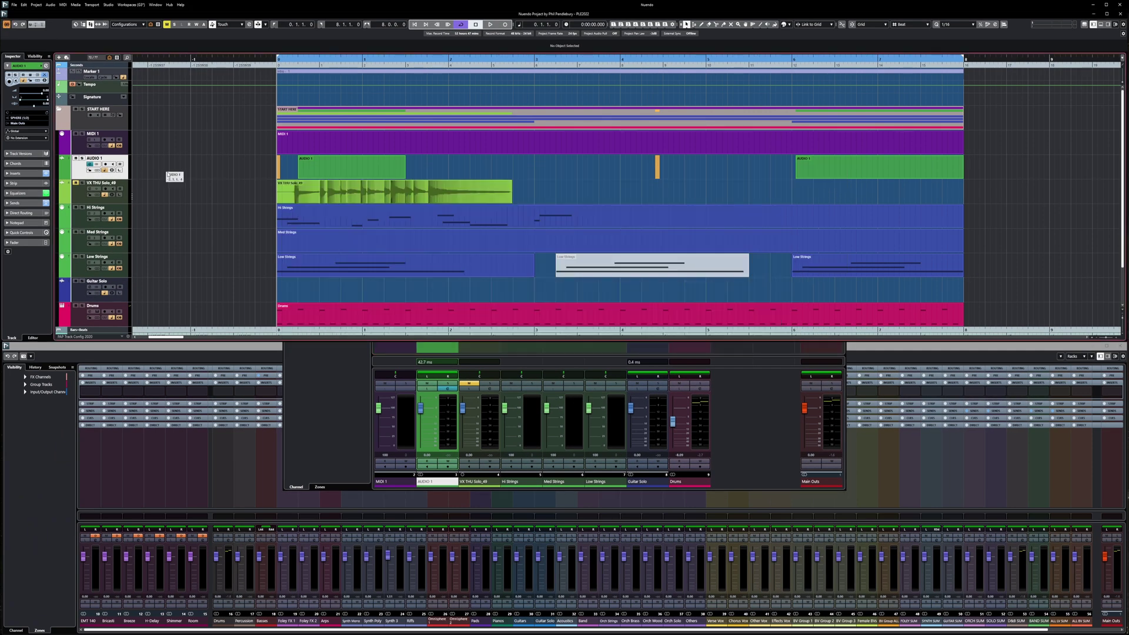
{"action": "left_click", "coordinate": [170, 177]}
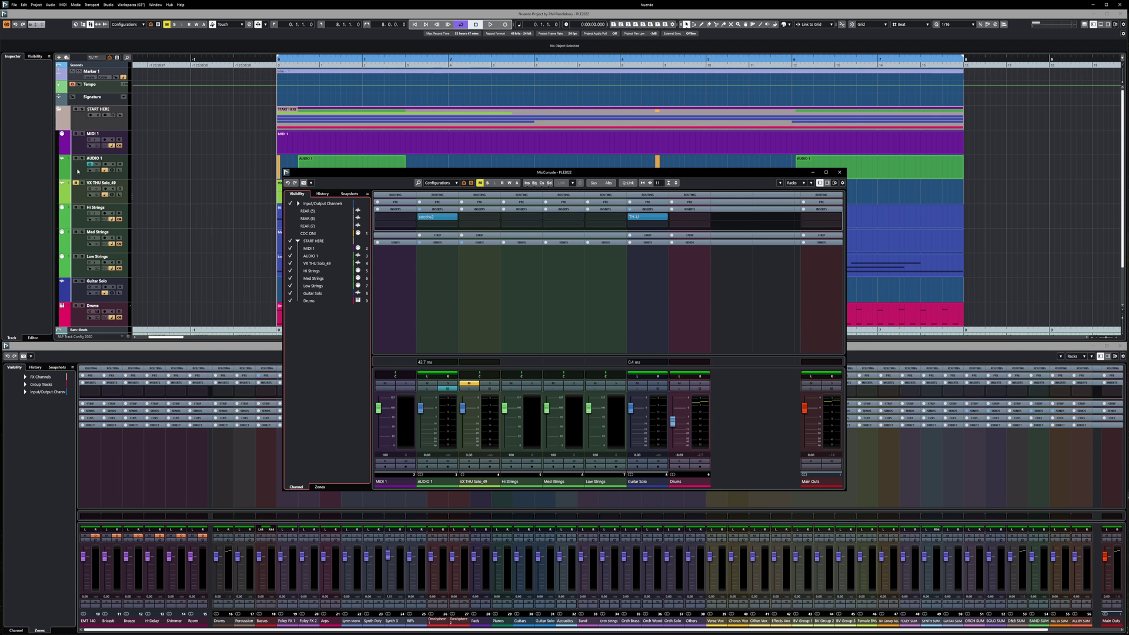
{"action": "left_click", "coordinate": [78, 171]}
{"action": "left_click", "coordinate": [106, 165]}
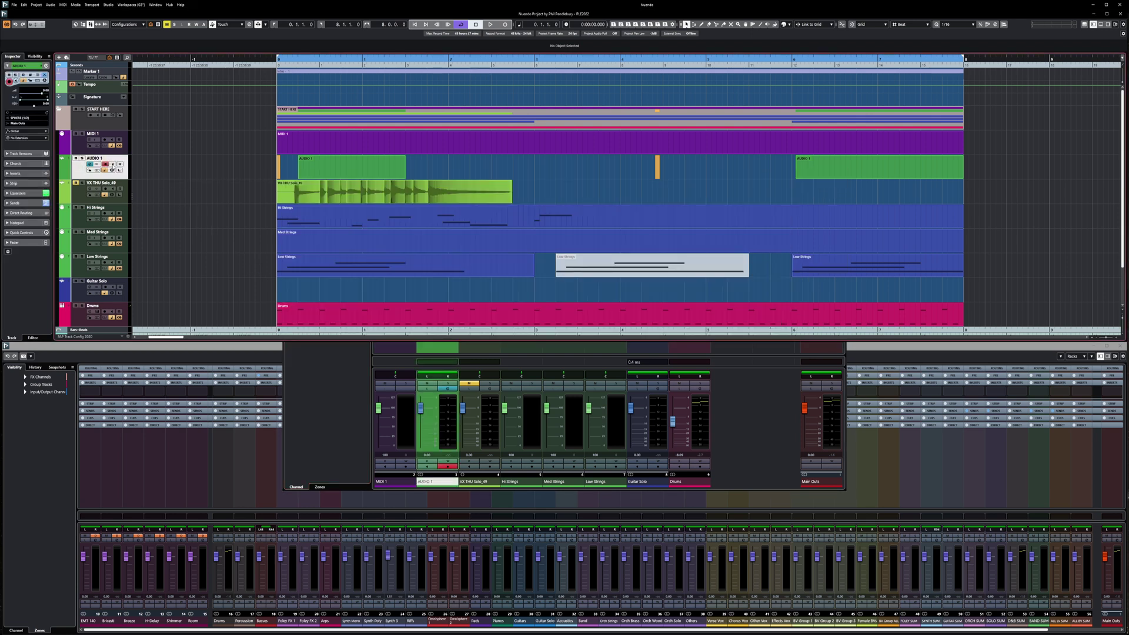
{"action": "key", "text": "F3"}
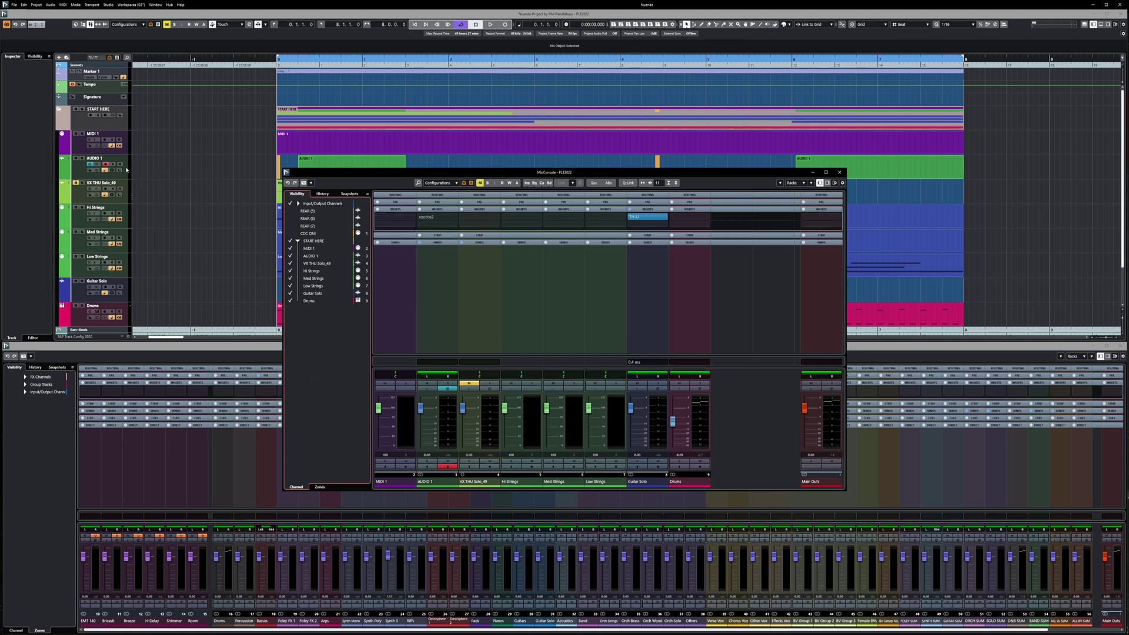
{"action": "key", "text": "F3"}
{"action": "key", "text": "F3"}
Step: Turn off Constrain Delay Compensation and leave all channels deselected in the MixConsole
{"action": "left_click", "coordinate": [6, 25]}
{"action": "left_click", "coordinate": [348, 408]}
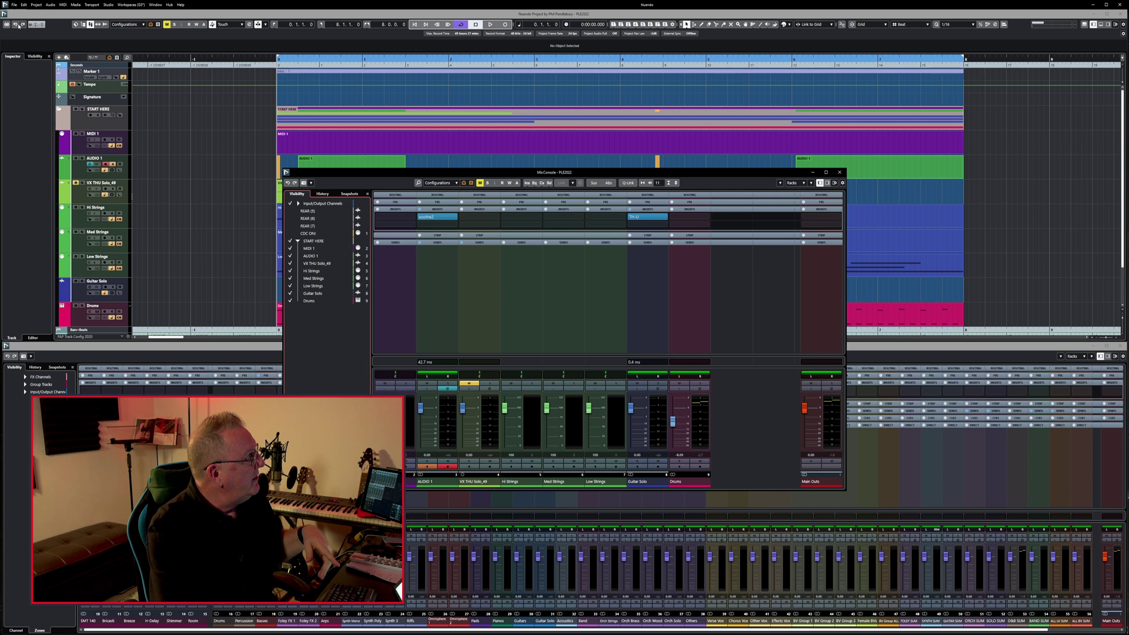
{"action": "left_click", "coordinate": [35, 69]}
{"action": "key", "text": "F3"}
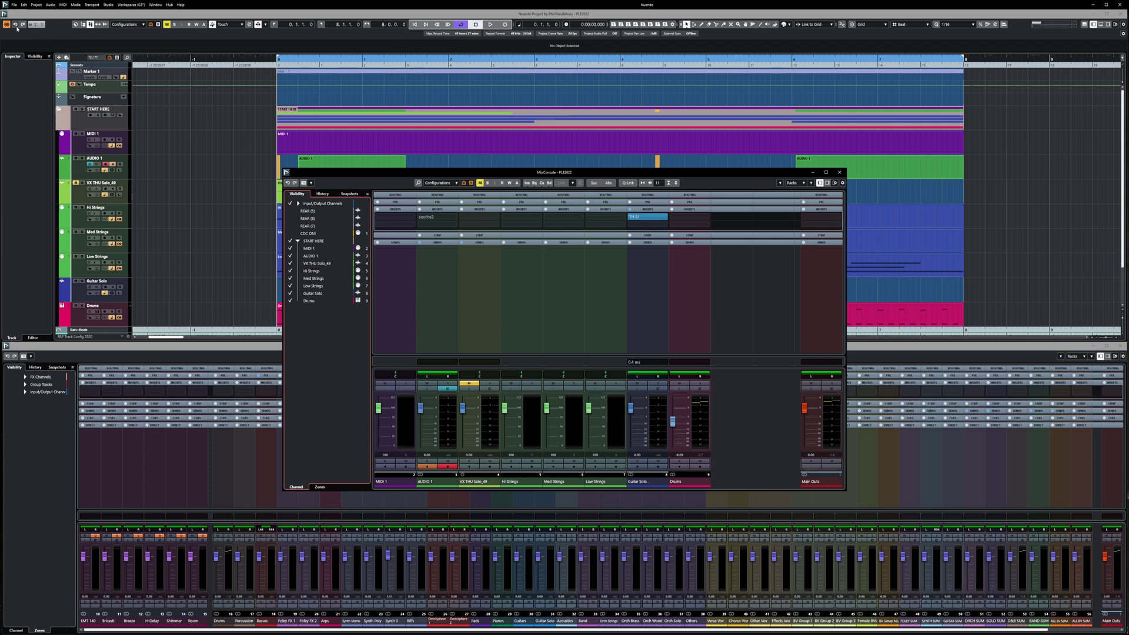
{"action": "left_click", "coordinate": [7, 26]}
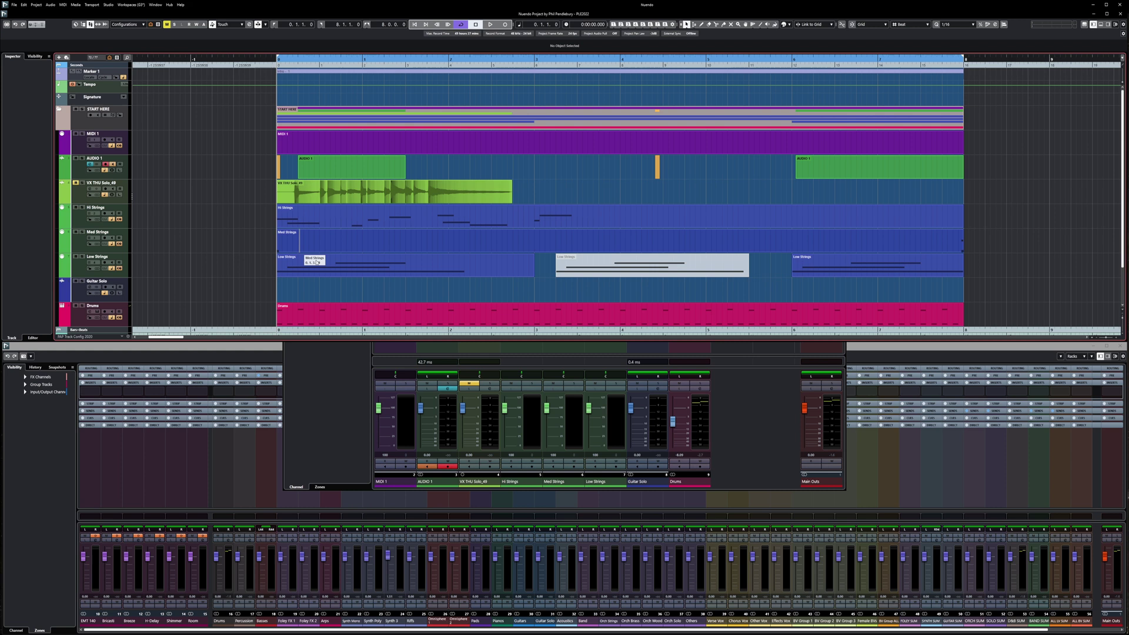
{"action": "left_click", "coordinate": [347, 371]}
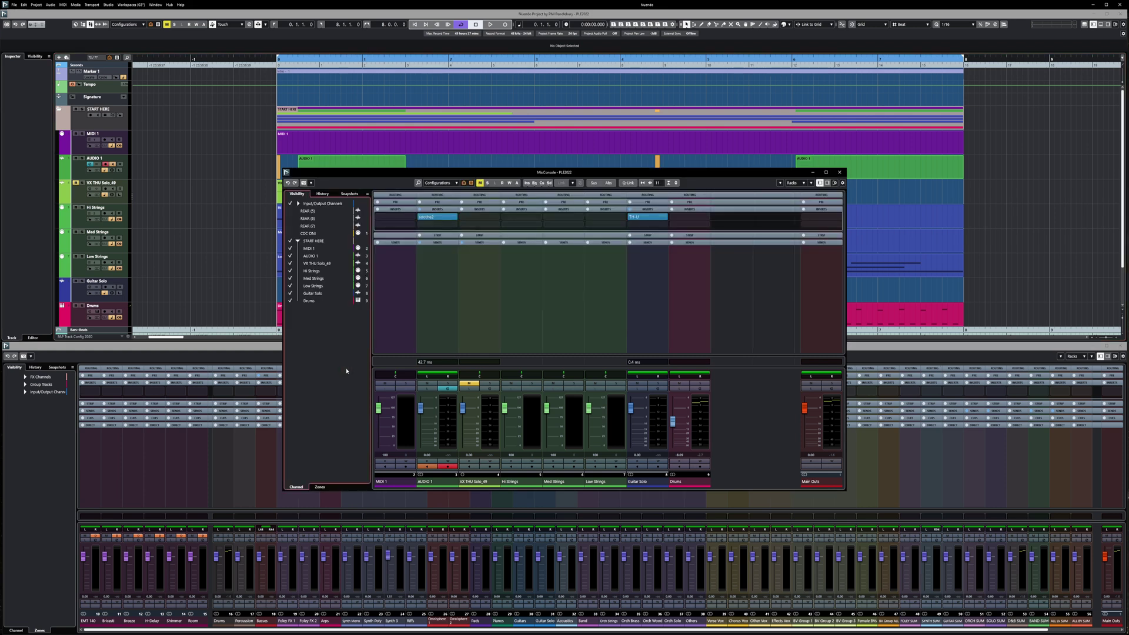
{"action": "key", "text": "Up"}
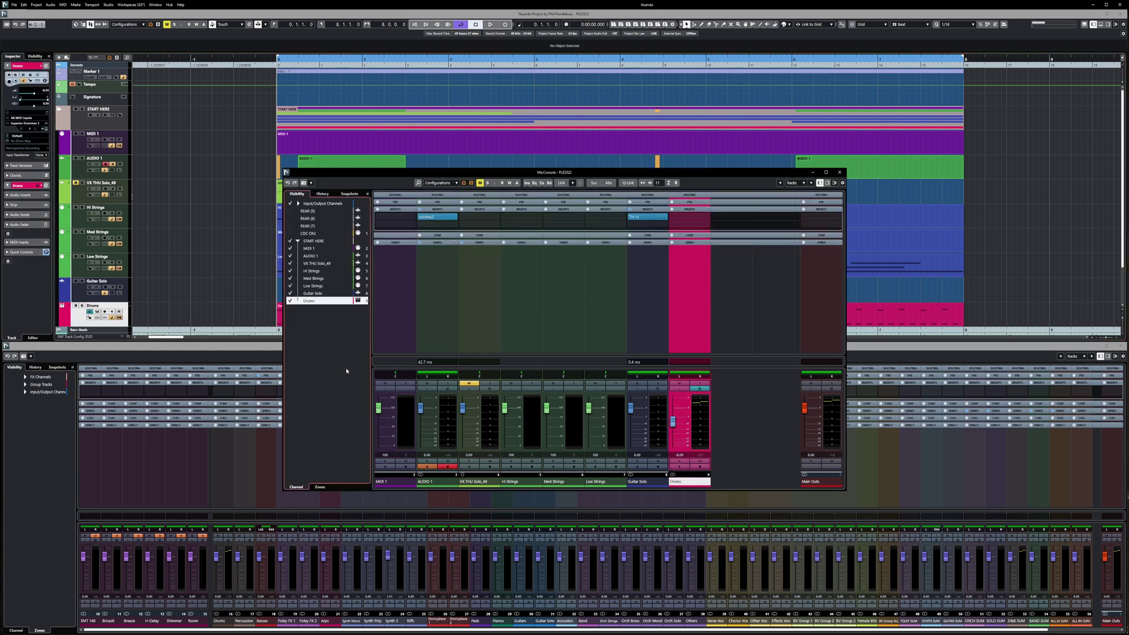
{"action": "left_click", "coordinate": [346, 383]}
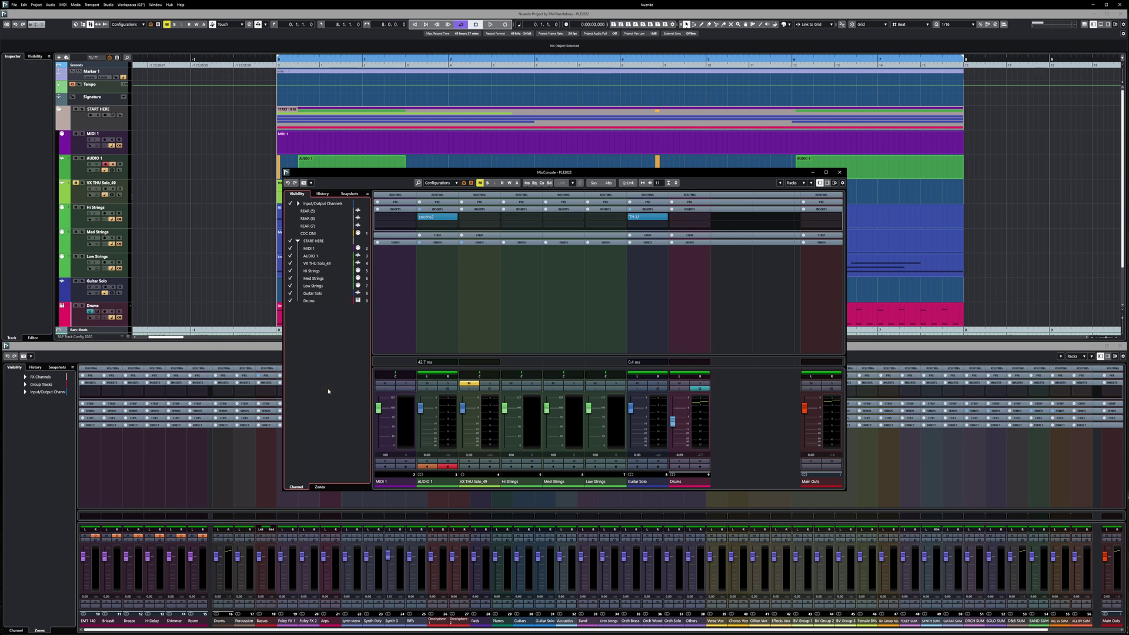
Step: Load the CDC Warning user preset in the Project Logical Editor and run it to show the CDC ON! track
{"action": "key", "text": "ctrl+l"}
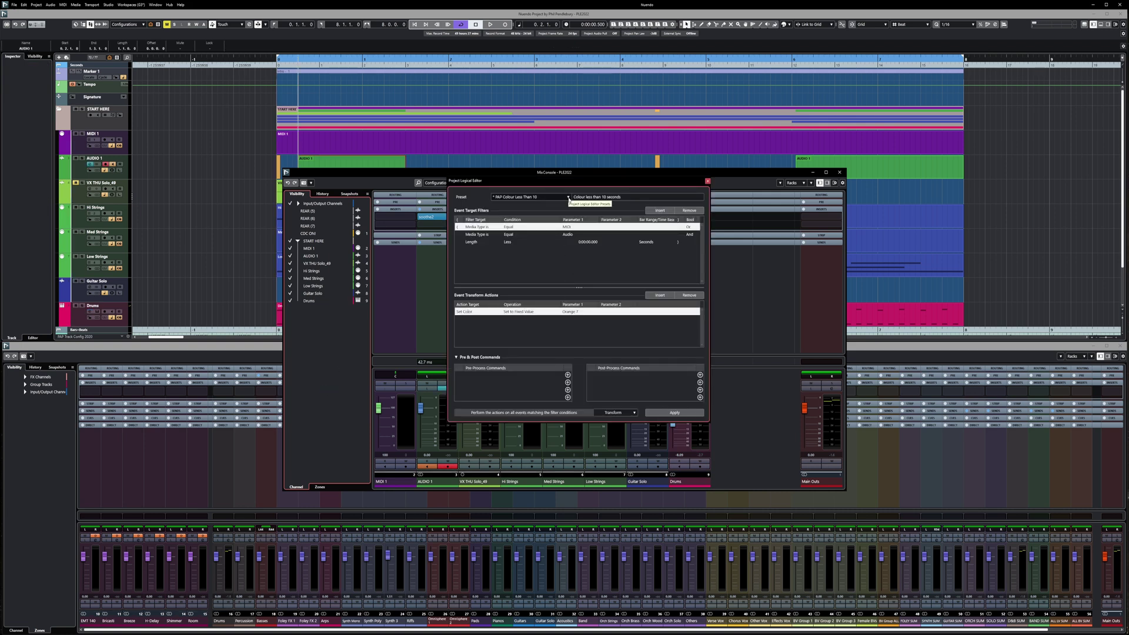
{"action": "left_click", "coordinate": [568, 198]}
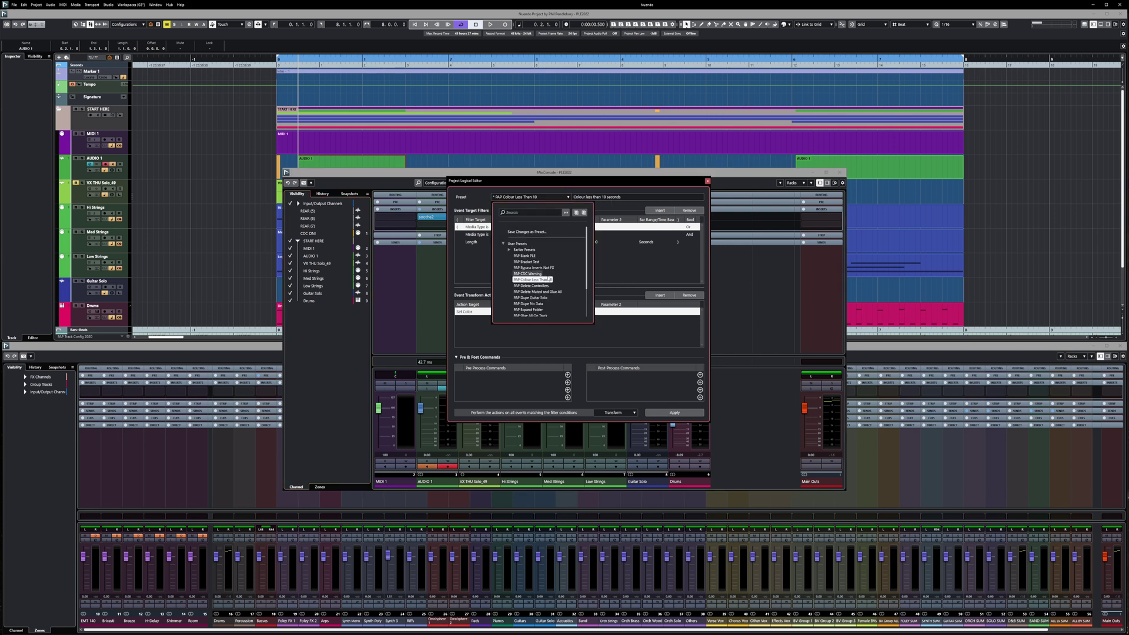
{"action": "left_click", "coordinate": [528, 274]}
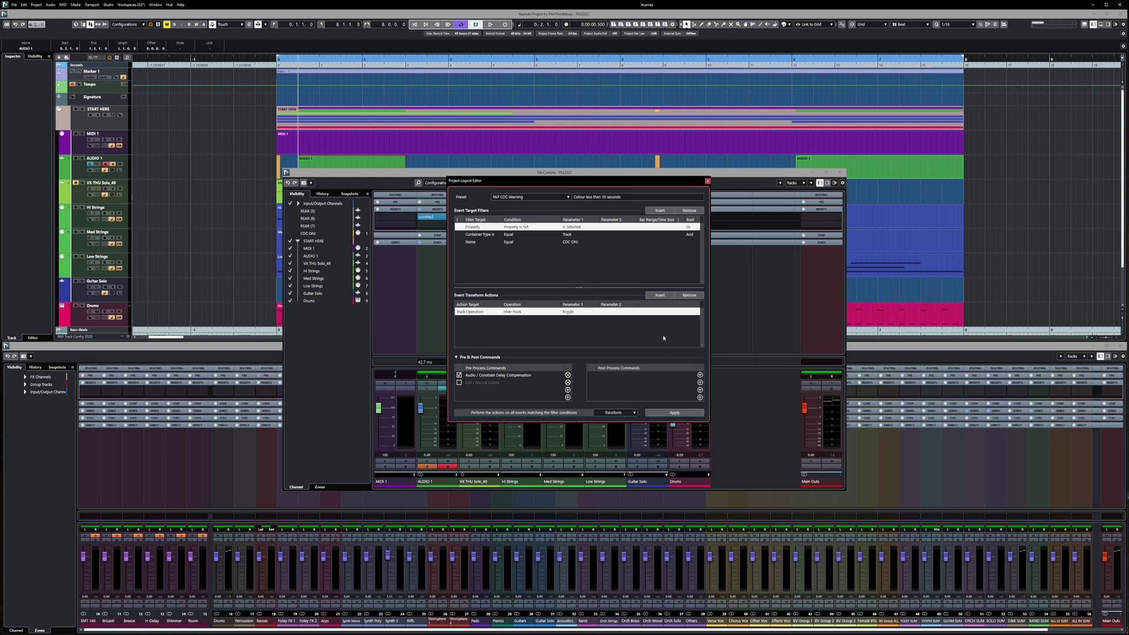
{"action": "key", "text": "Return"}
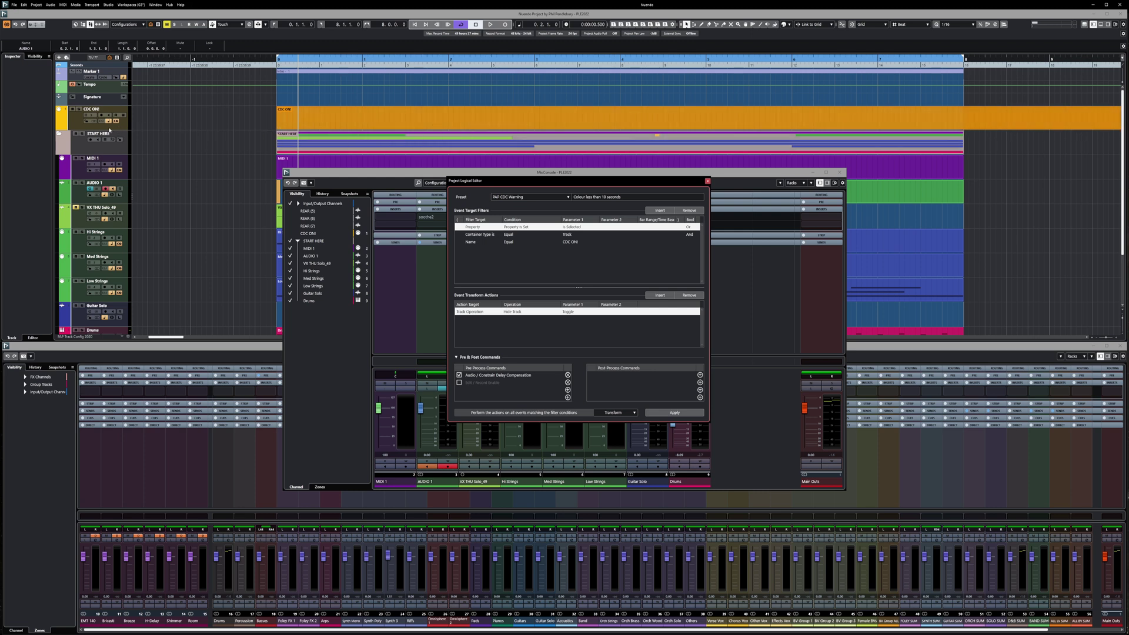
Step: Enlarge the CDC ON! track to several times its height and select it in the project window
{"action": "left_click_drag", "start_coordinate": [114, 129], "coordinate": [117, 223]}
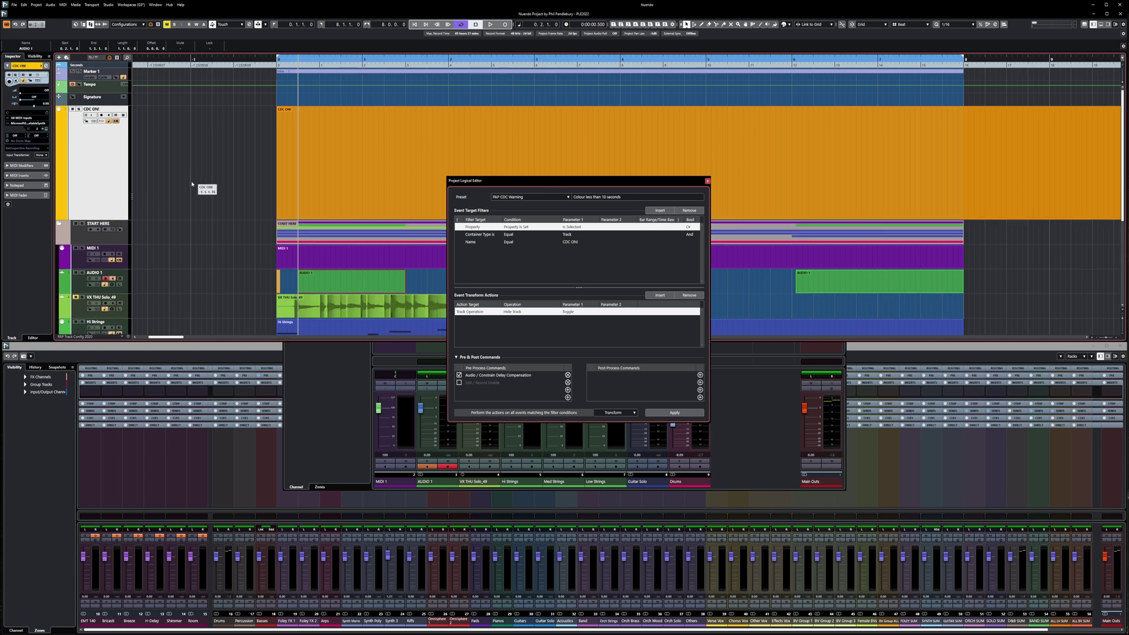
{"action": "left_click", "coordinate": [317, 366]}
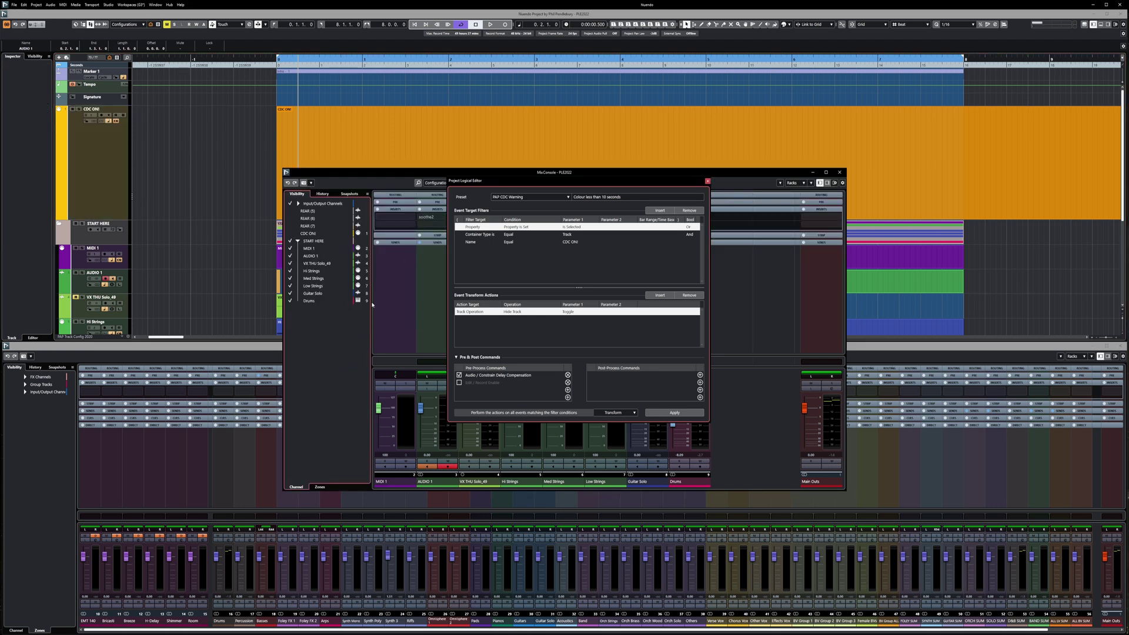
{"action": "left_click", "coordinate": [95, 174]}
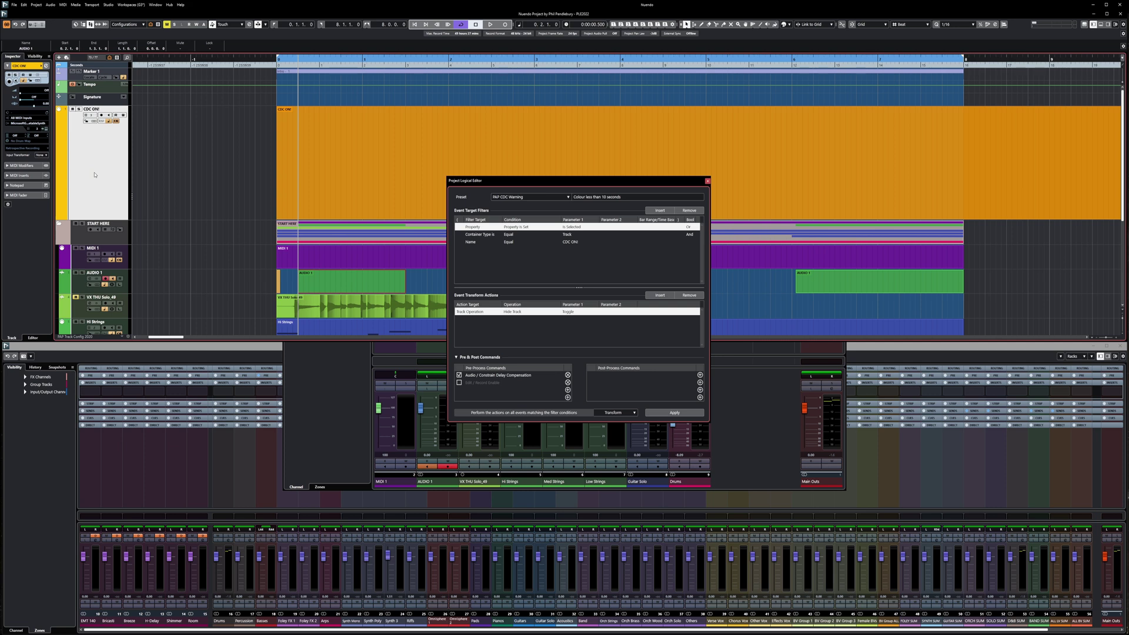
Step: Run the CDC Warning preset twice to hide the CDC ON! track and show it again
{"action": "key", "text": "Return"}
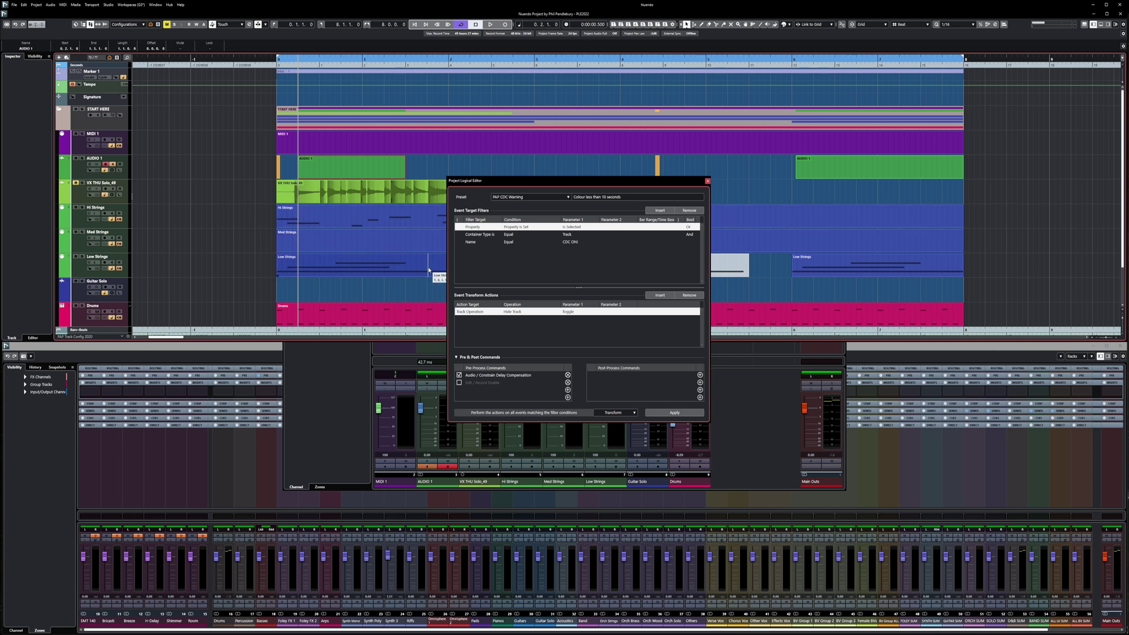
{"action": "left_click", "coordinate": [410, 250]}
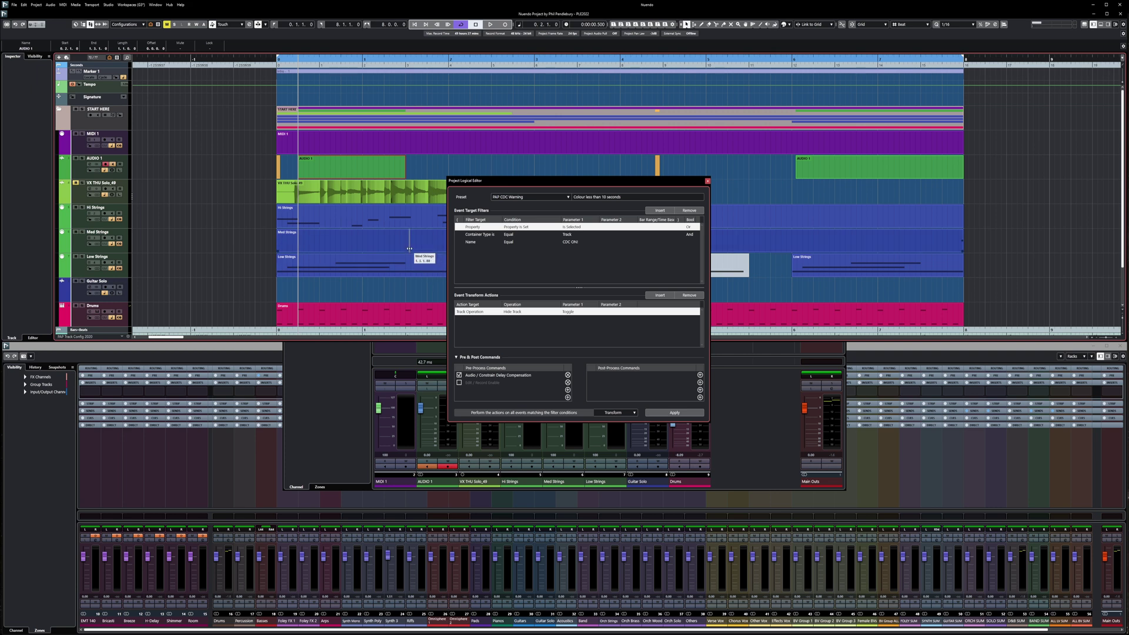
{"action": "key", "text": "ctrl+alt+c"}
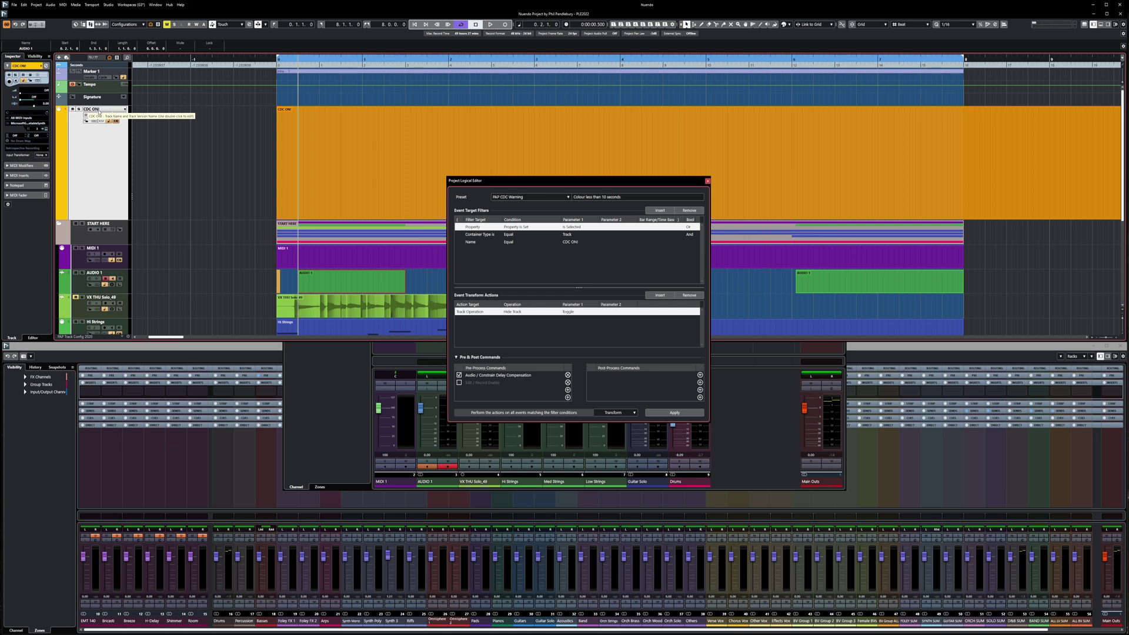
Step: Reduce the height of the CDC ON! track and duplicate the track
{"action": "left_click_drag", "start_coordinate": [99, 112], "coordinate": [197, 176]}
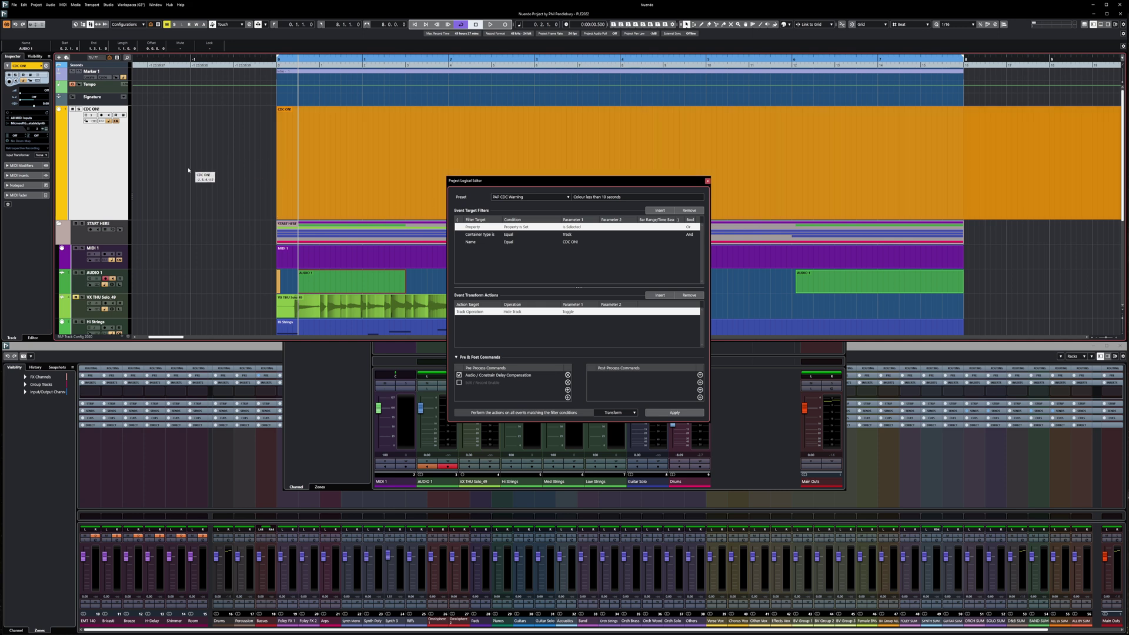
{"action": "left_click_drag", "start_coordinate": [103, 218], "coordinate": [104, 167]}
{"action": "right_click", "coordinate": [105, 166]}
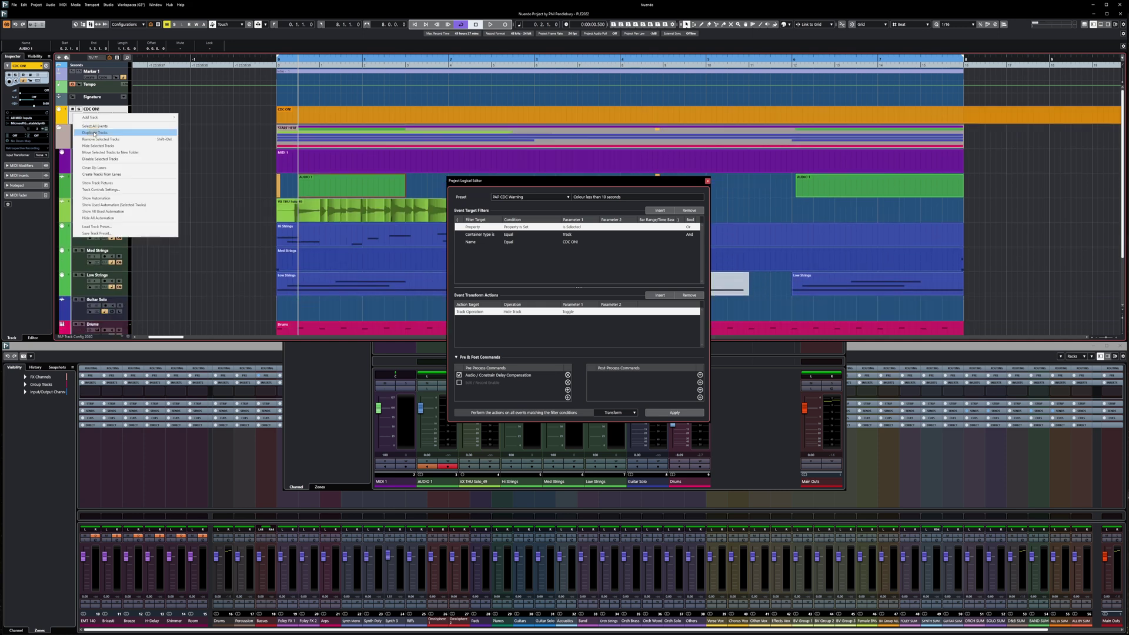
{"action": "left_click", "coordinate": [135, 194]}
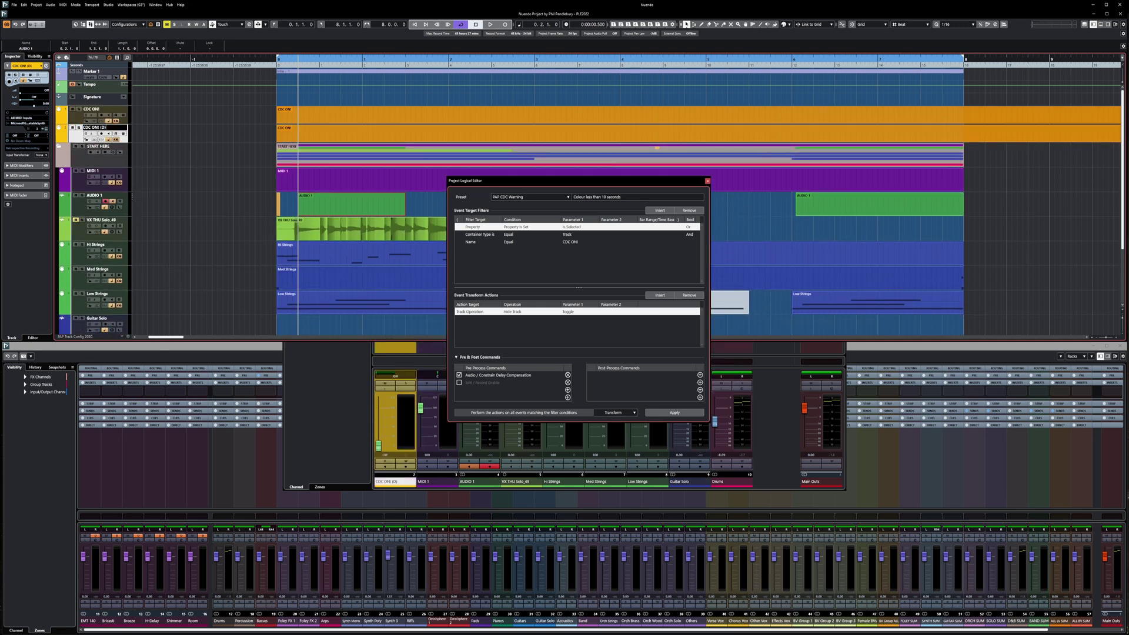
Step: Rename the duplicated track CDC ON! and move it directly below the Low Strings track
{"action": "key", "text": "Return"}
{"action": "left_click_drag", "start_coordinate": [81, 200], "coordinate": [294, 115]}
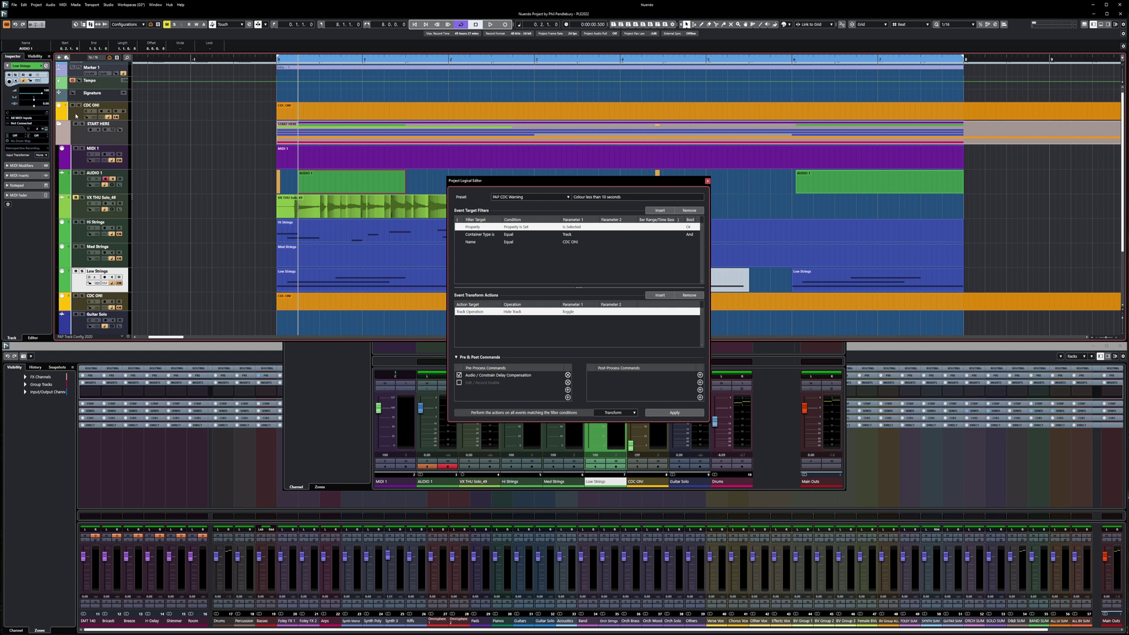
Step: Turn off Constrain Delay Compensation and hide both CDC ON! tracks
{"action": "left_click", "coordinate": [7, 25]}
{"action": "left_click", "coordinate": [76, 117]}
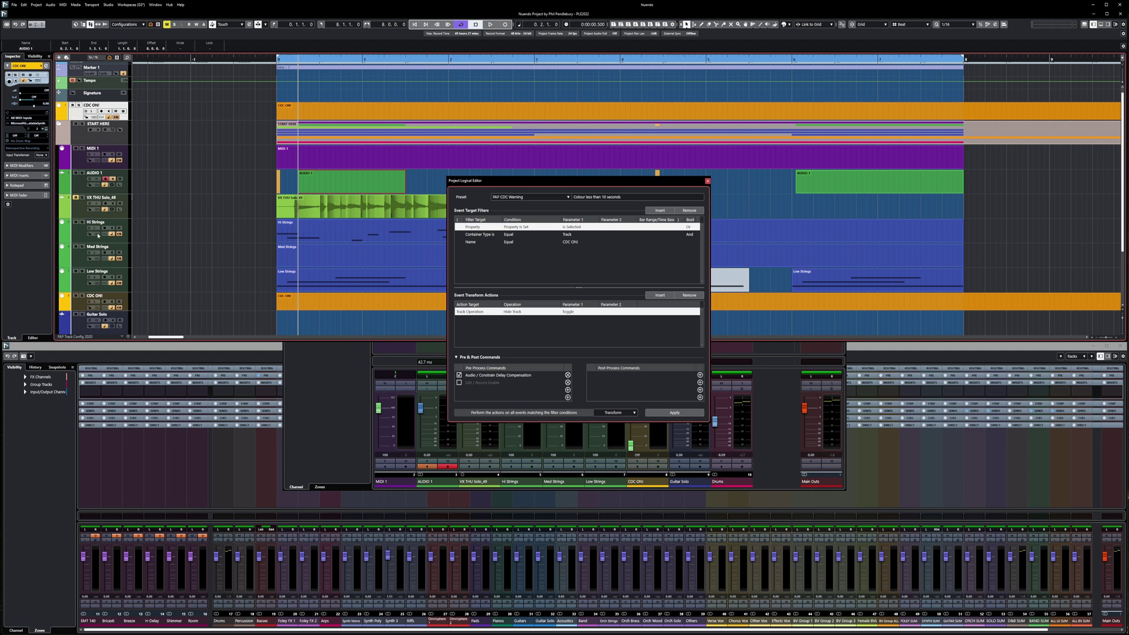
{"action": "left_click", "coordinate": [79, 307]}
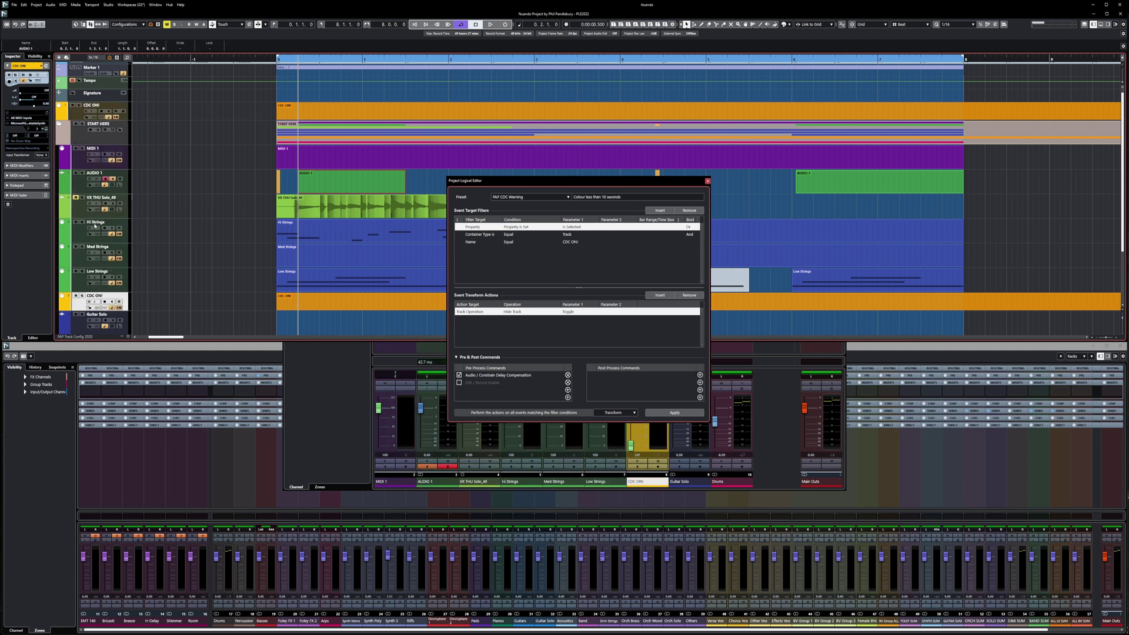
{"action": "left_click", "coordinate": [80, 117]}
{"action": "right_click", "coordinate": [77, 112]}
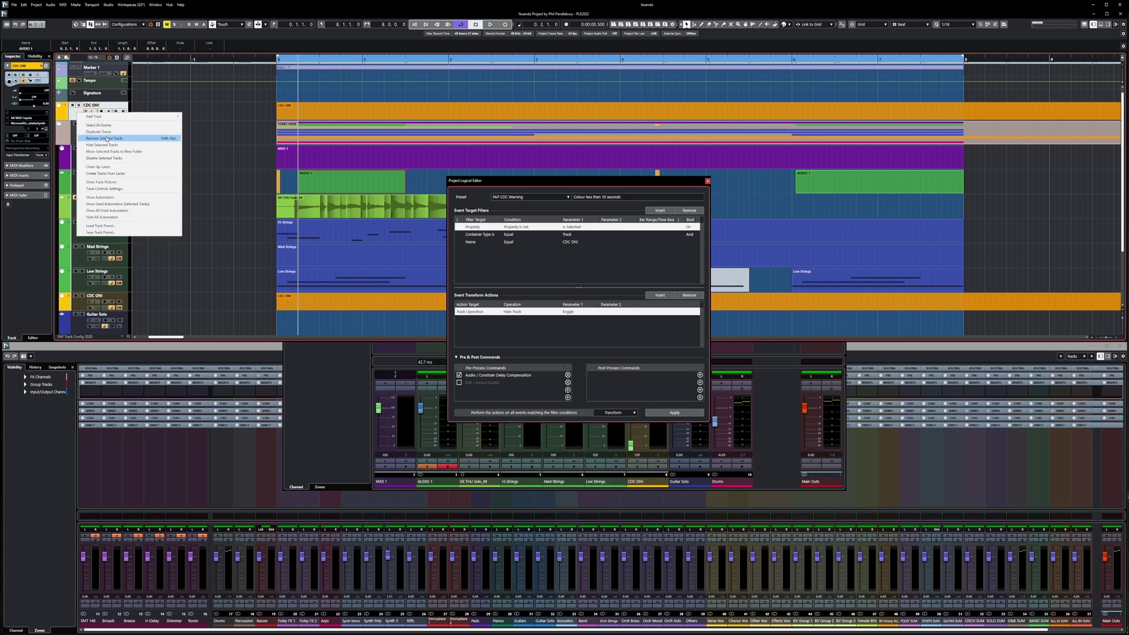
{"action": "left_click", "coordinate": [106, 139]}
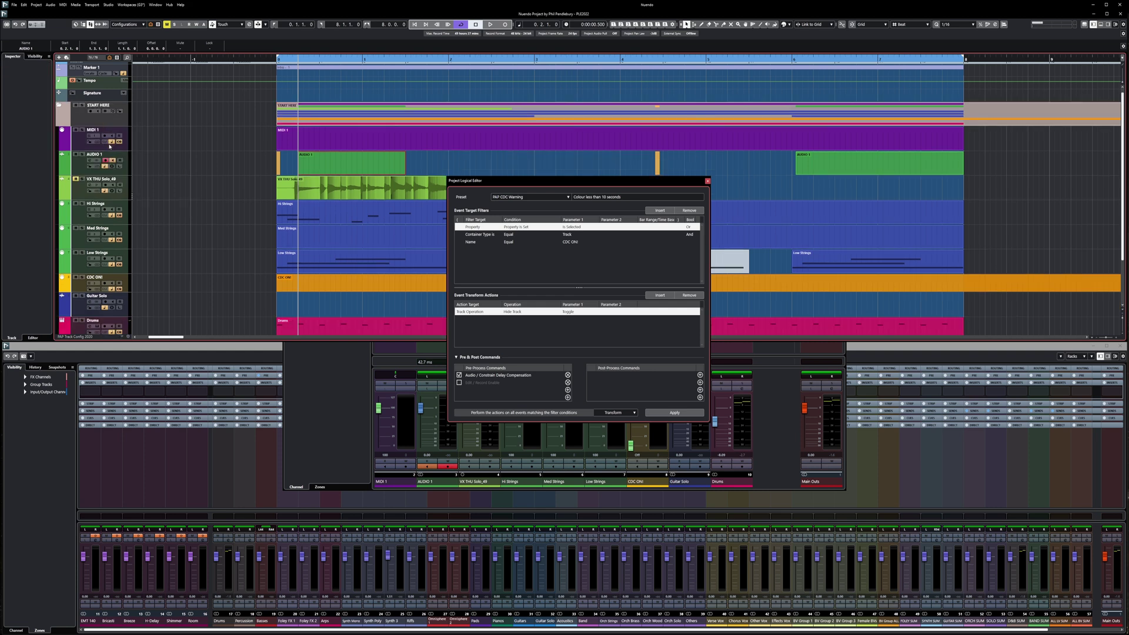
{"action": "right_click", "coordinate": [79, 286]}
{"action": "left_click", "coordinate": [103, 316]}
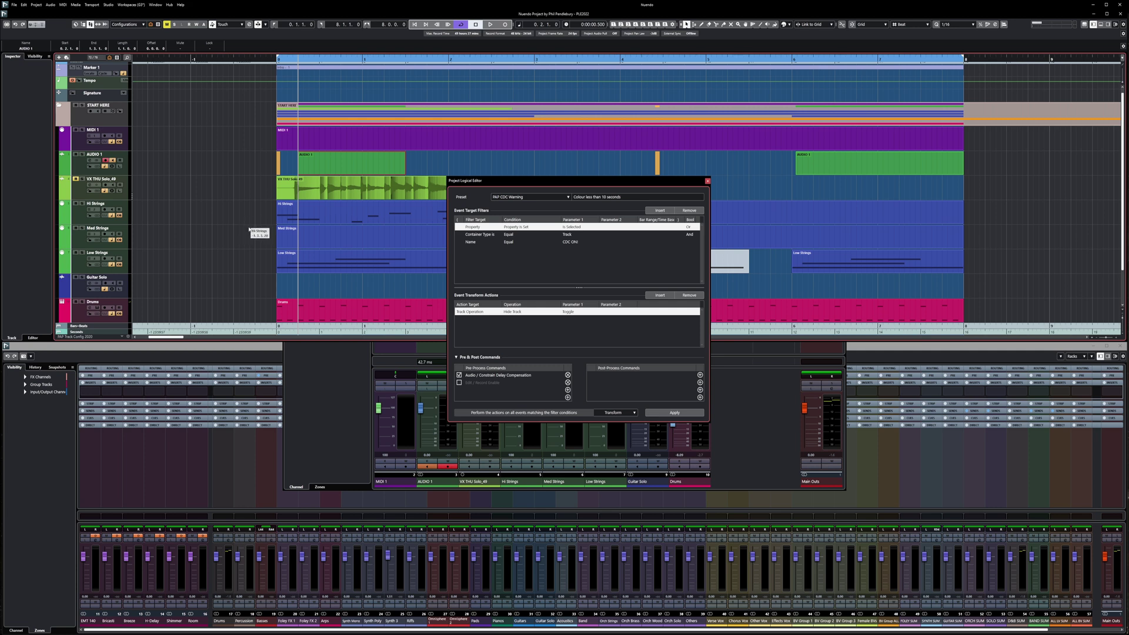
Step: Bring up the MixConsole and apply the CDC Warning preset to show both CDC ON! warning tracks
{"action": "key", "text": "F3"}
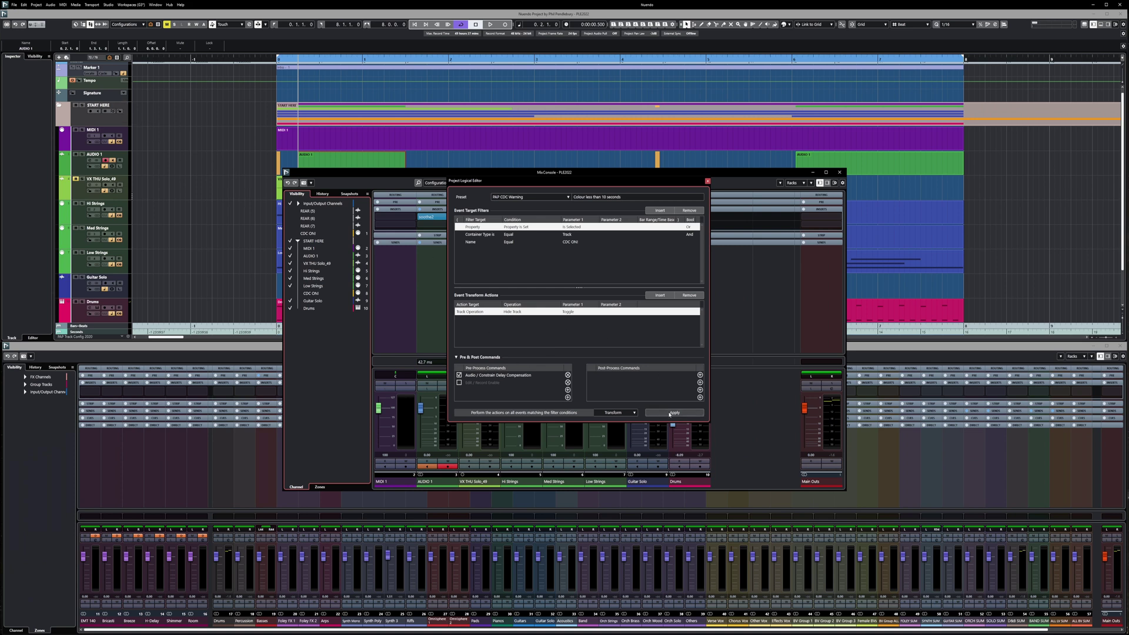
{"action": "left_click", "coordinate": [668, 414]}
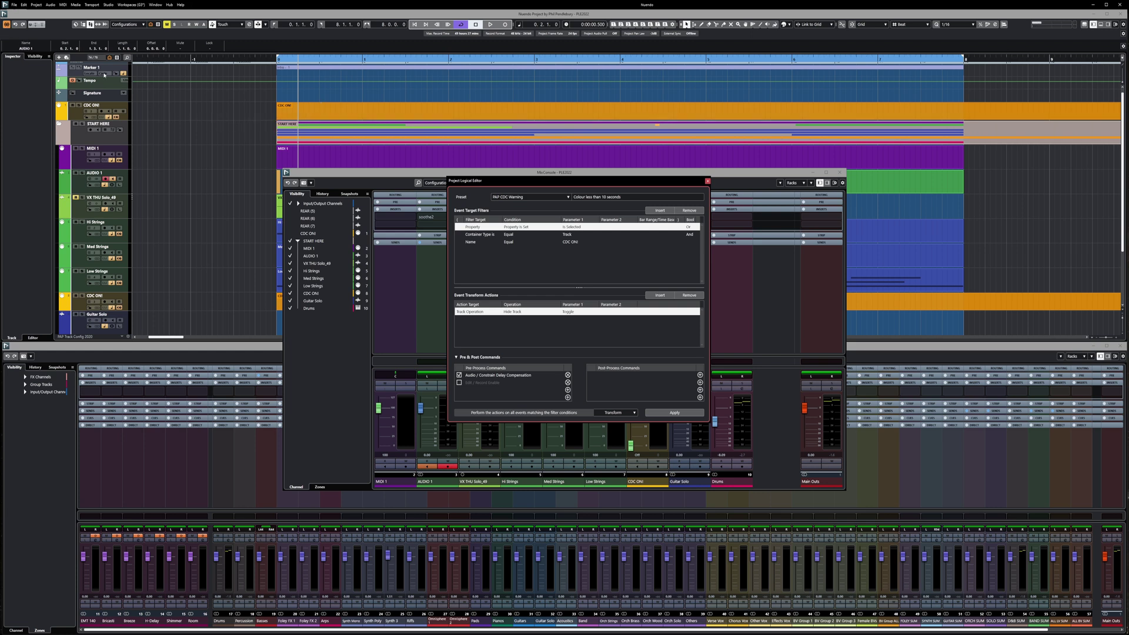
Step: Run the PAP CDC Warning preset repeatedly to toggle Constrain Delay Compensation and both CDC ON! tracks, ending with the tracks hidden
{"action": "left_click", "coordinate": [670, 412]}
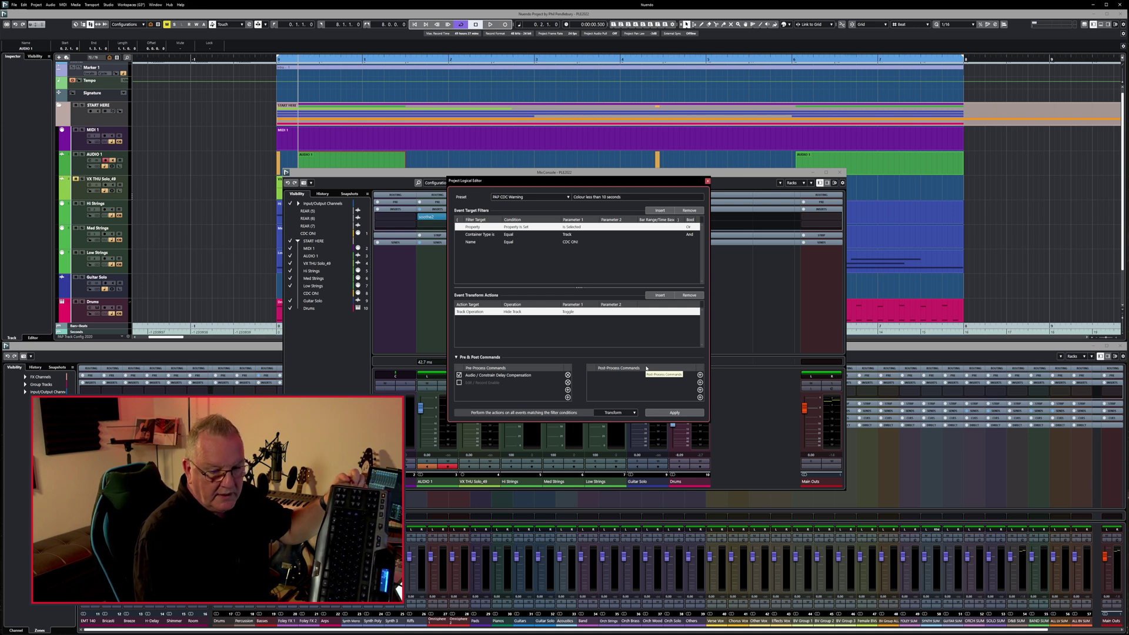
{"action": "key", "text": "ctrl+h"}
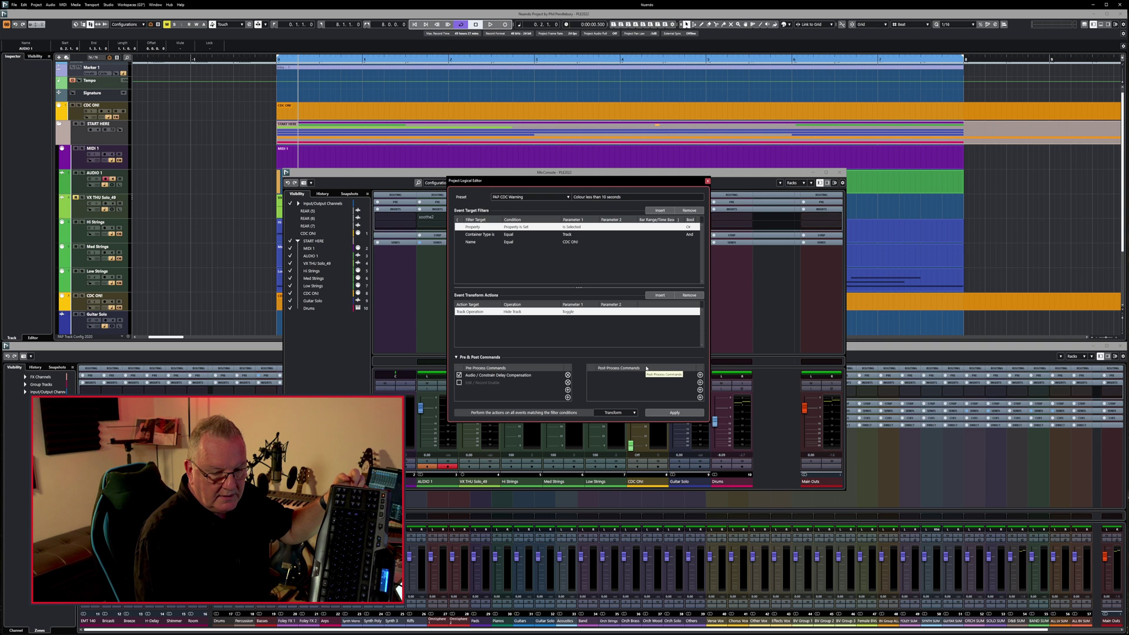
{"action": "key", "text": "ctrl+h"}
{"action": "key", "text": "ctrl+h"}
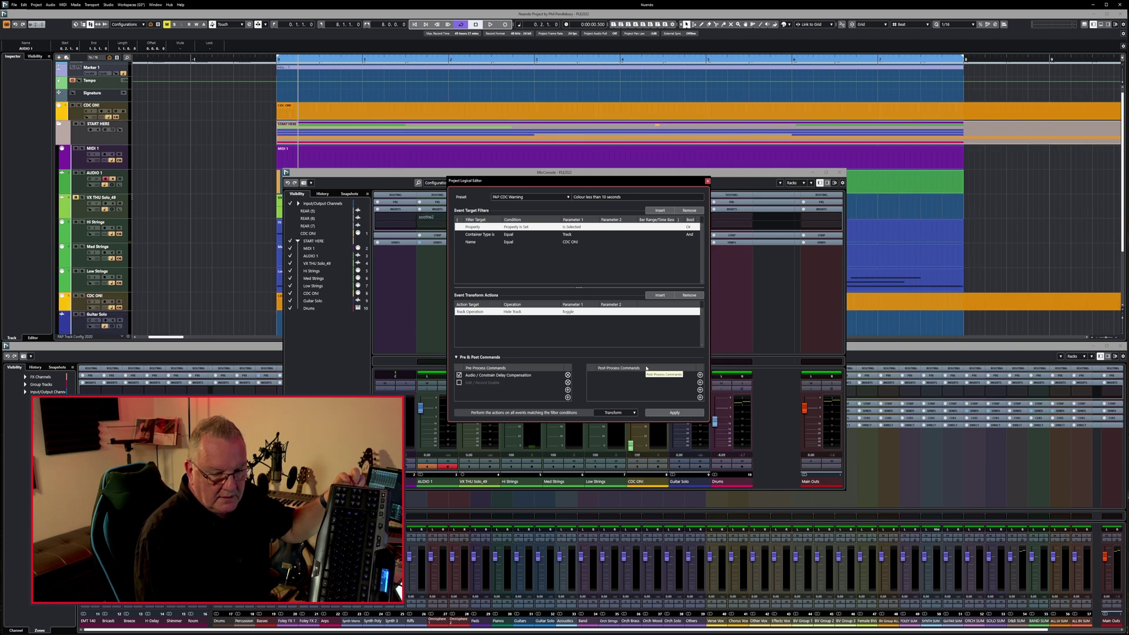
{"action": "key", "text": "ctrl+h"}
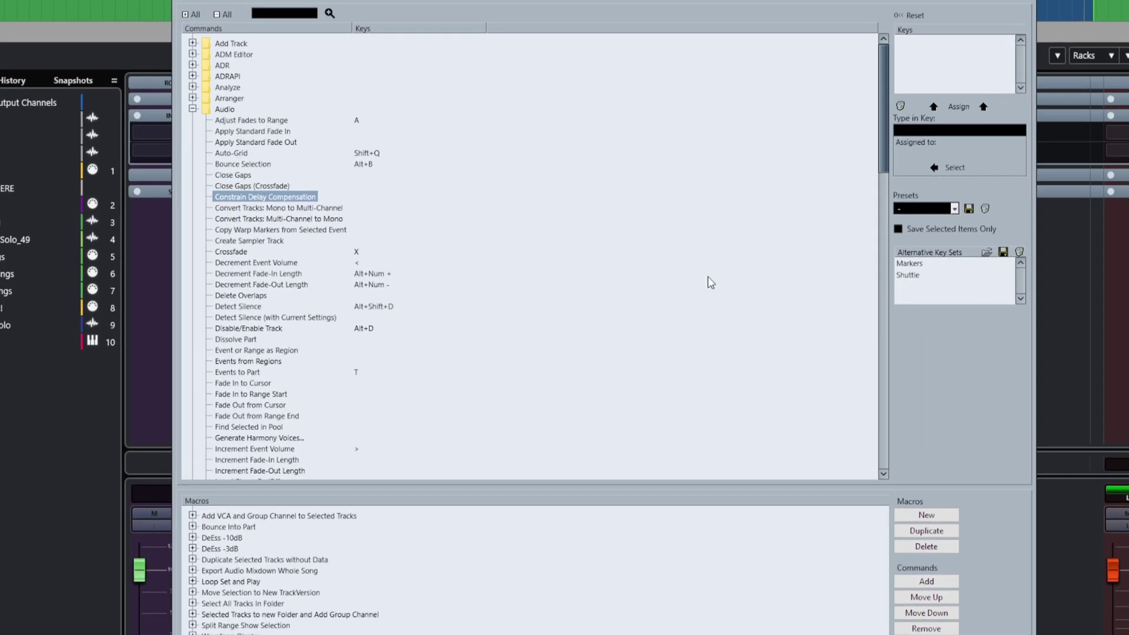
Step: Search the key commands for Warning and select the PAP CDC Warning command to view its key assignment
{"action": "left_click", "coordinate": [259, 208]}
{"action": "left_click", "coordinate": [261, 195]}
{"action": "left_click_drag", "start_coordinate": [288, 1], "coordinate": [306, 137]}
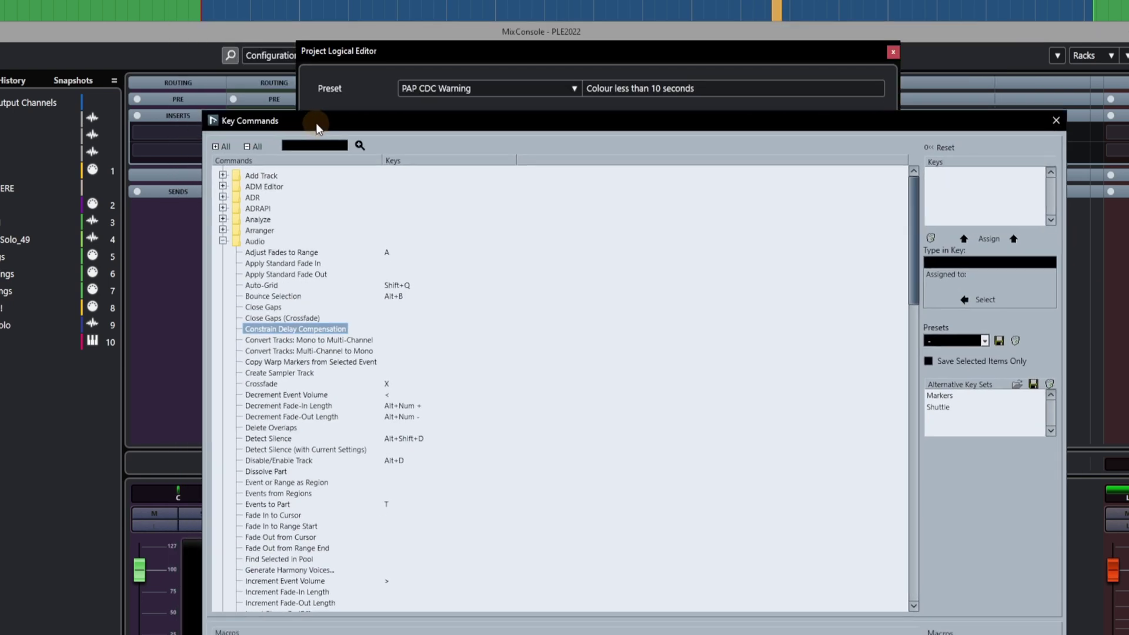
{"action": "type", "text": "Warning"}
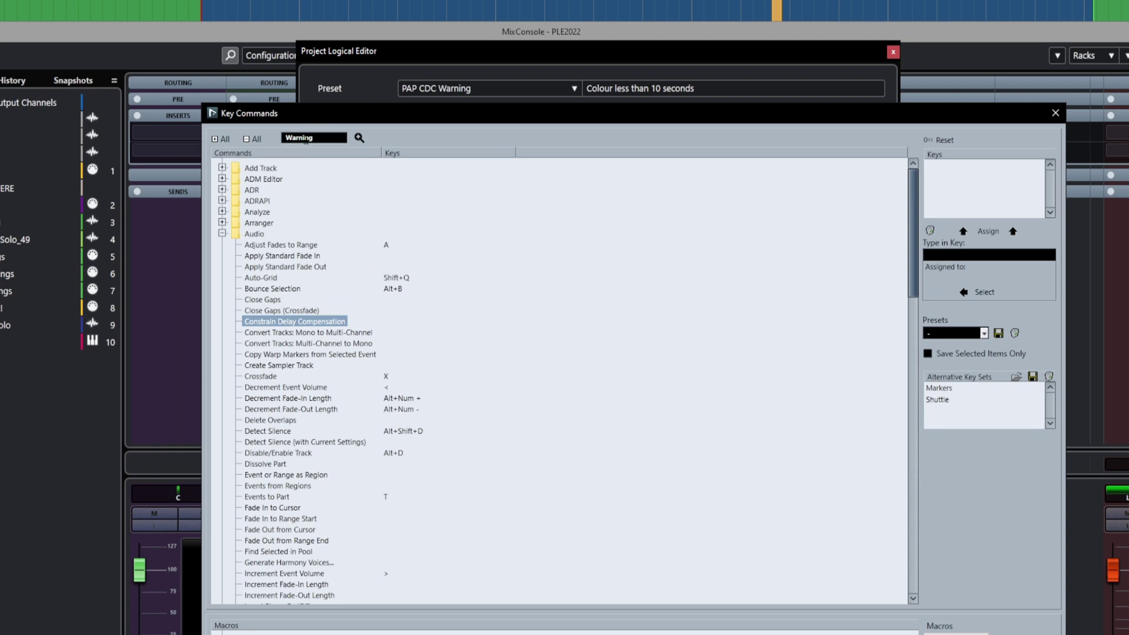
{"action": "left_click", "coordinate": [359, 137]}
{"action": "left_click", "coordinate": [261, 218]}
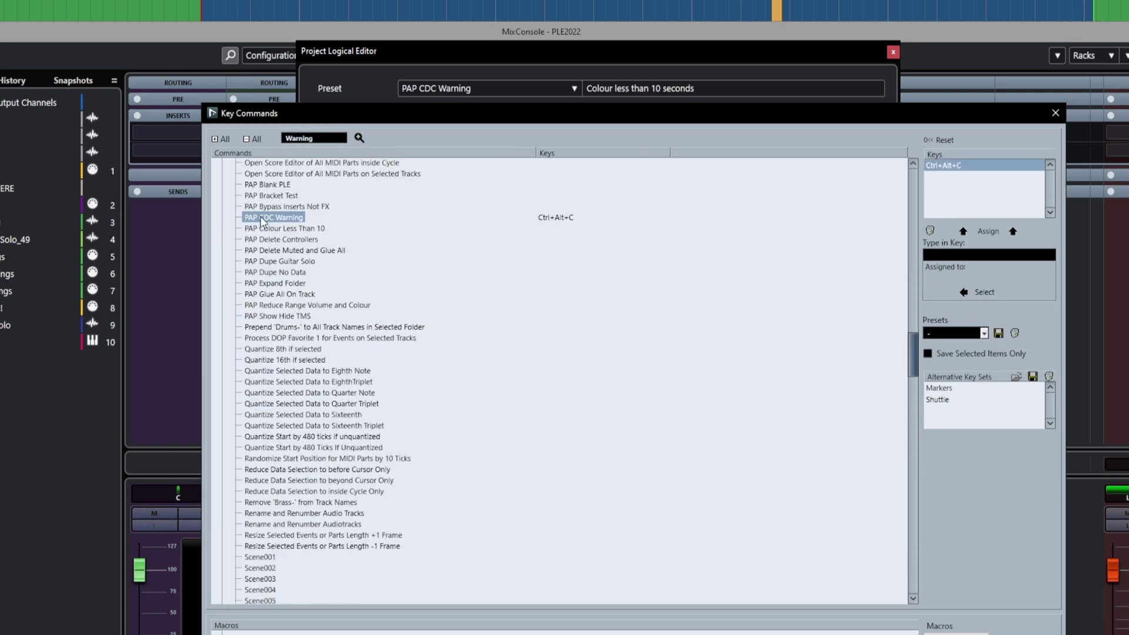
Step: Examine where the PAP CDC Warning command sits within the Process Project Logical Editor category of key commands
{"action": "scroll", "coordinate": [273, 343], "scroll_direction": "up", "scroll_amount": 5}
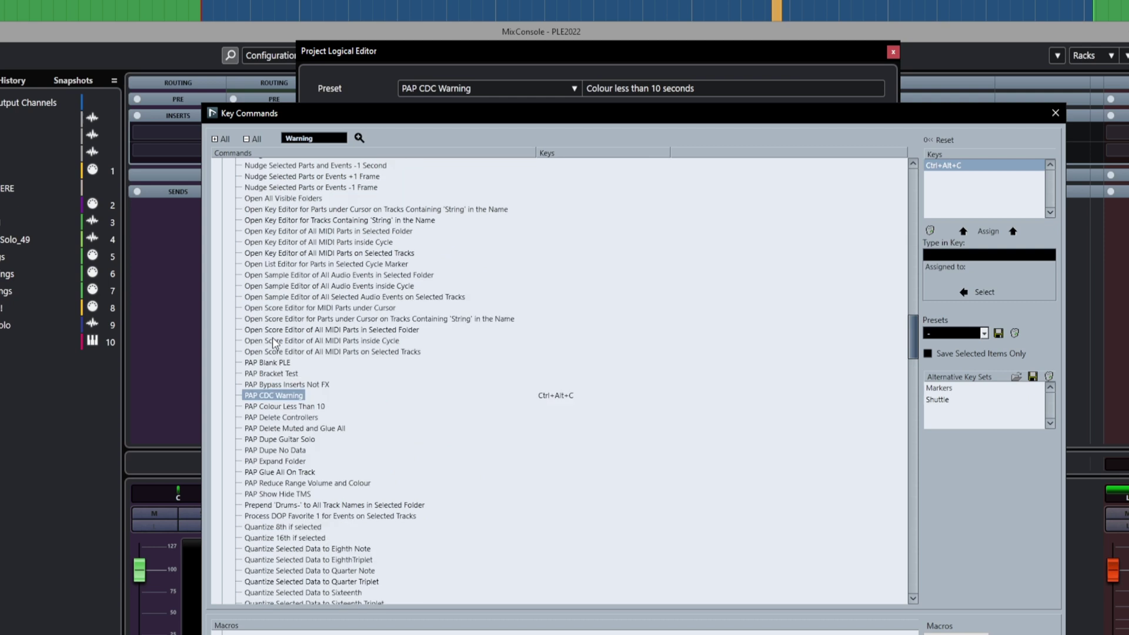
{"action": "scroll", "coordinate": [274, 342], "scroll_direction": "up", "scroll_amount": 15}
{"action": "scroll", "coordinate": [282, 336], "scroll_direction": "down", "scroll_amount": 13}
{"action": "scroll", "coordinate": [282, 337], "scroll_direction": "down", "scroll_amount": 8}
{"action": "scroll", "coordinate": [285, 335], "scroll_direction": "up", "scroll_amount": 20}
{"action": "scroll", "coordinate": [287, 334], "scroll_direction": "up", "scroll_amount": 10}
{"action": "scroll", "coordinate": [290, 353], "scroll_direction": "down", "scroll_amount": 5}
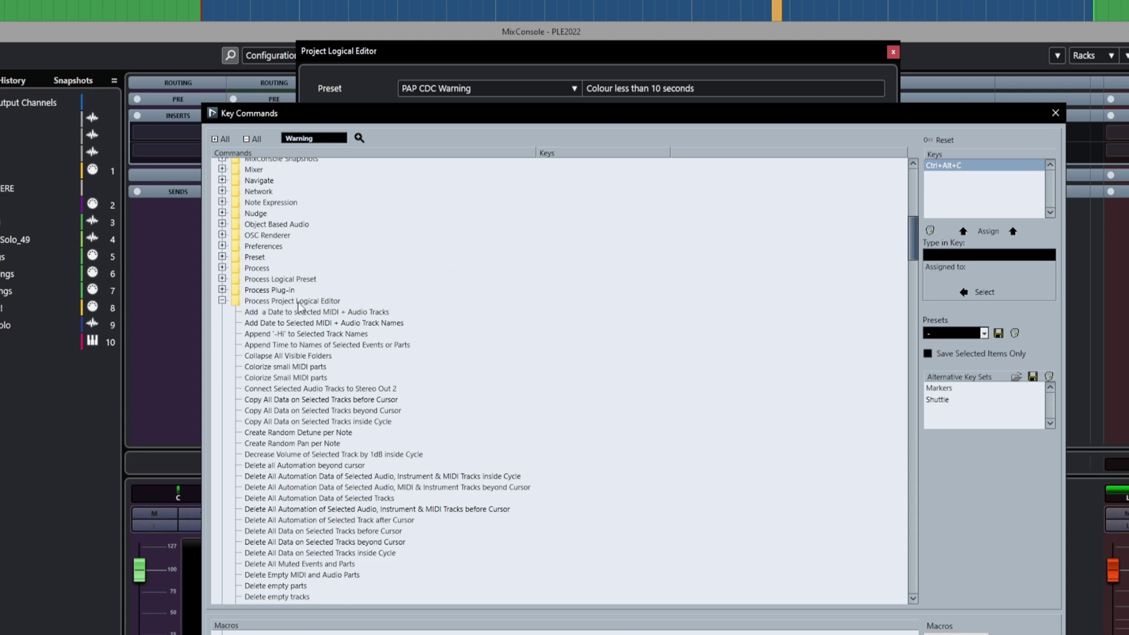
{"action": "scroll", "coordinate": [300, 348], "scroll_direction": "down", "scroll_amount": 3}
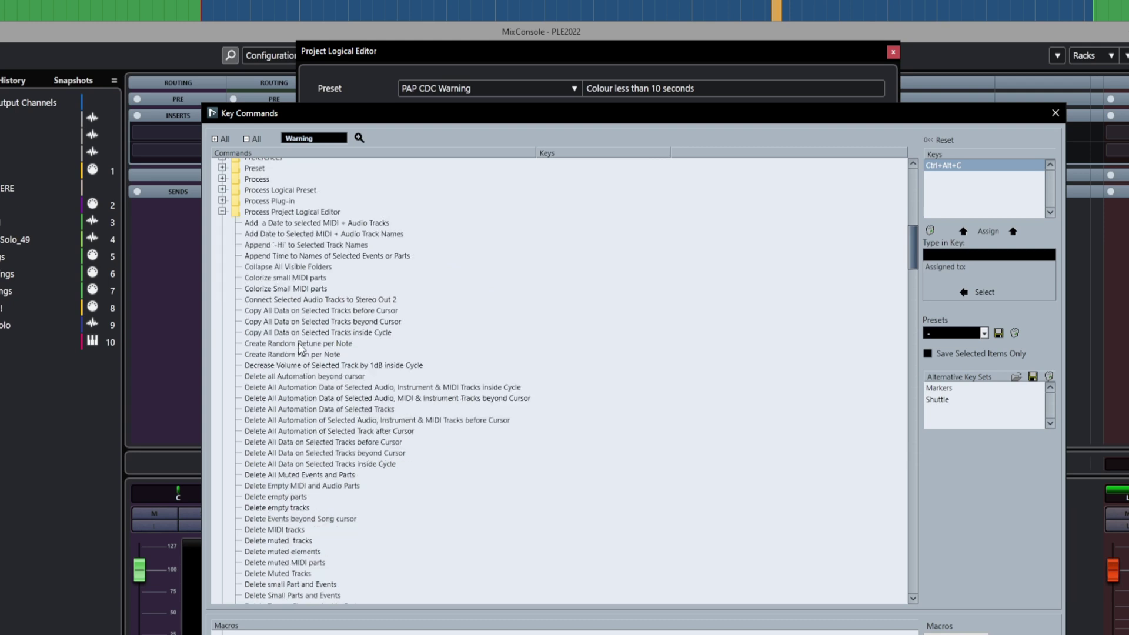
{"action": "scroll", "coordinate": [300, 348], "scroll_direction": "down", "scroll_amount": 20}
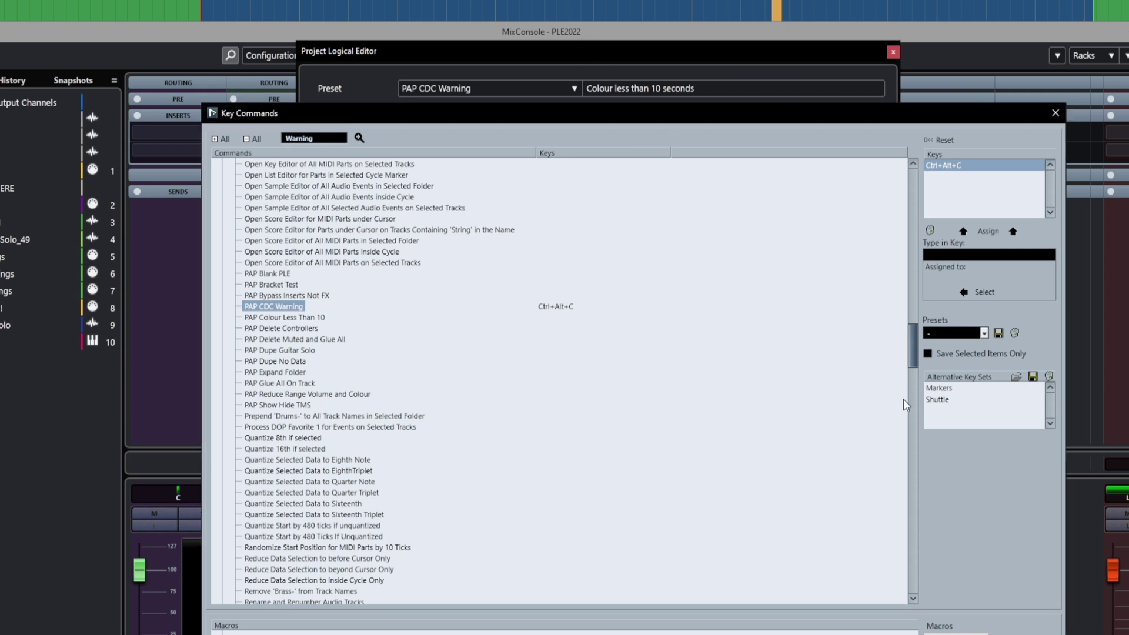
Step: Close the Key Commands and Project Logical Editor windows, and toggle the CDC Warning preset repeatedly until both CDC ON! tracks are hidden
{"action": "left_click", "coordinate": [1056, 113]}
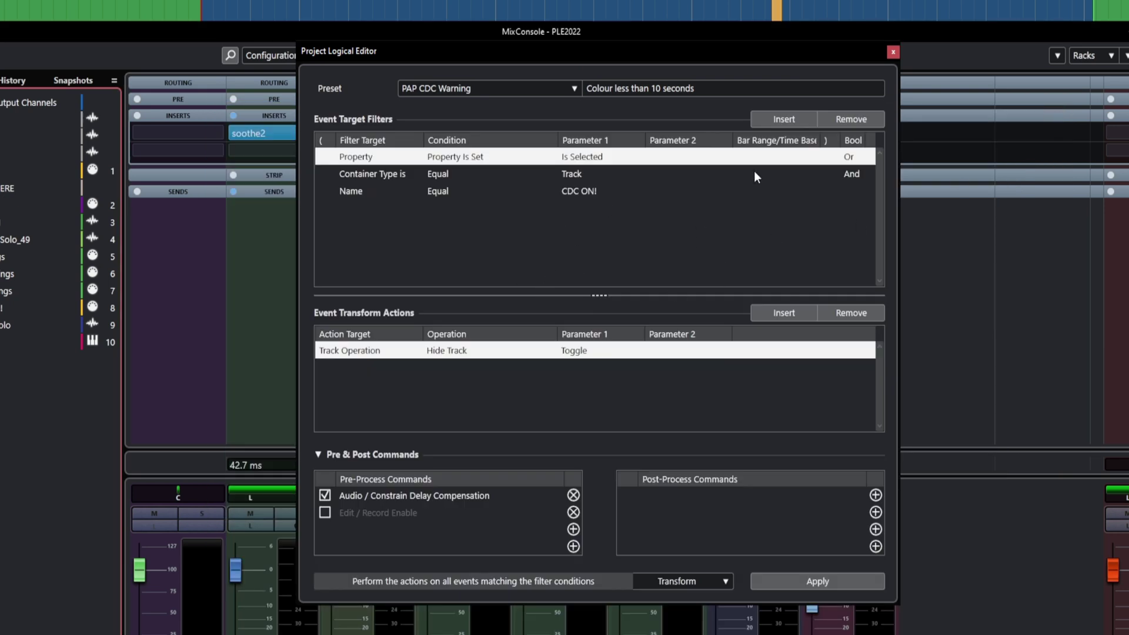
{"action": "left_click", "coordinate": [894, 52]}
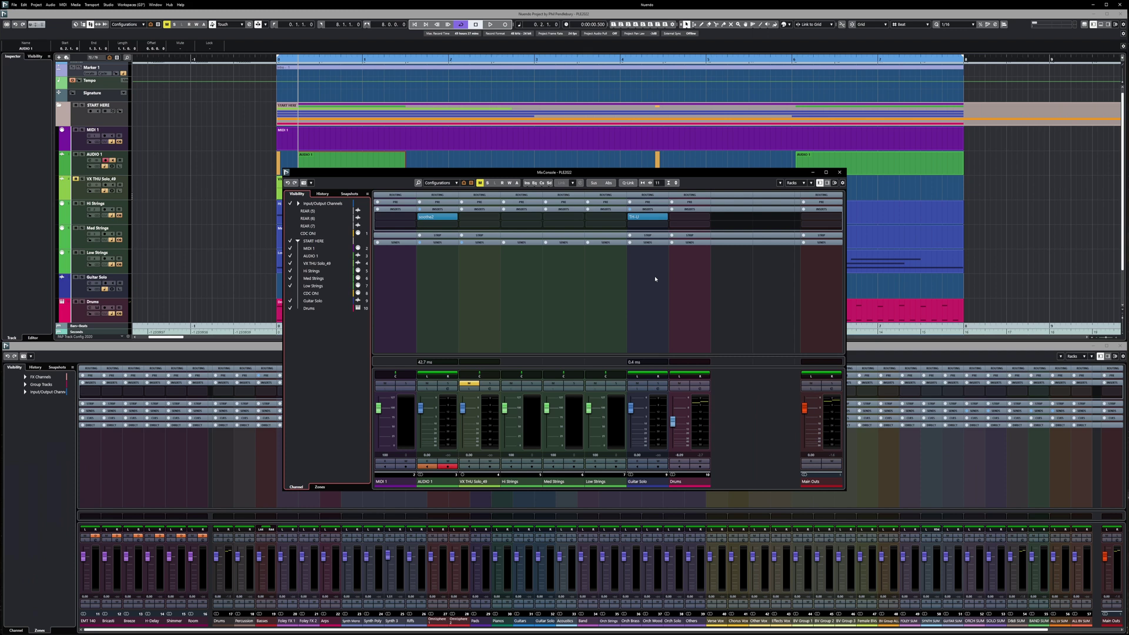
{"action": "key", "text": "ctrl+alt+c"}
{"action": "key", "text": "ctrl+alt+c"}
{"action": "key", "text": "ctrl+alt+c"}
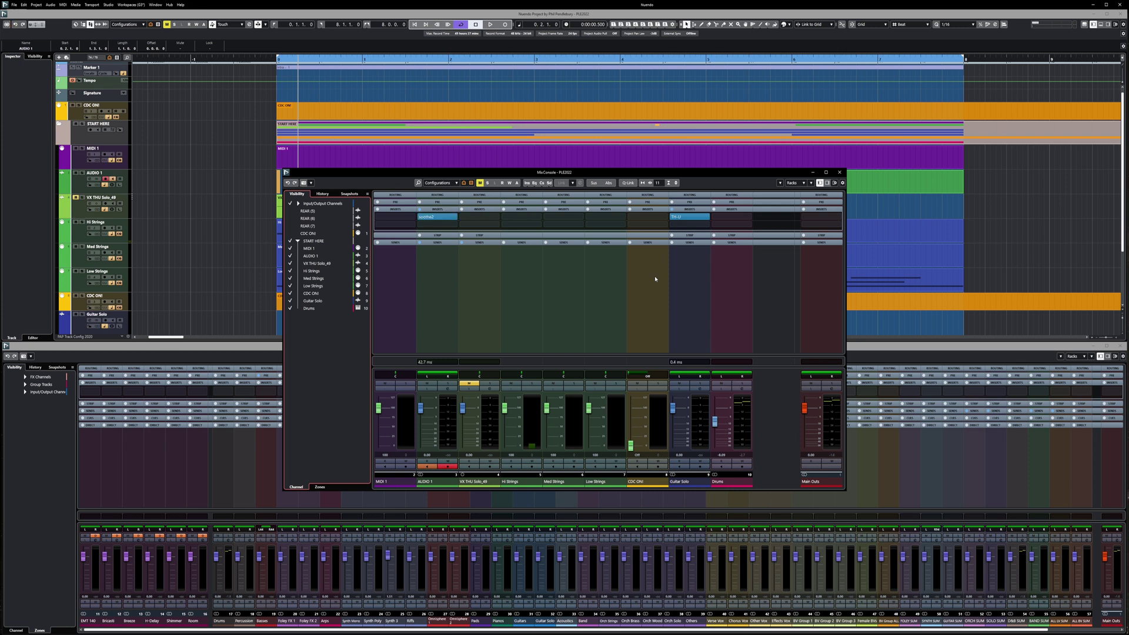
{"action": "key", "text": "ctrl+h"}
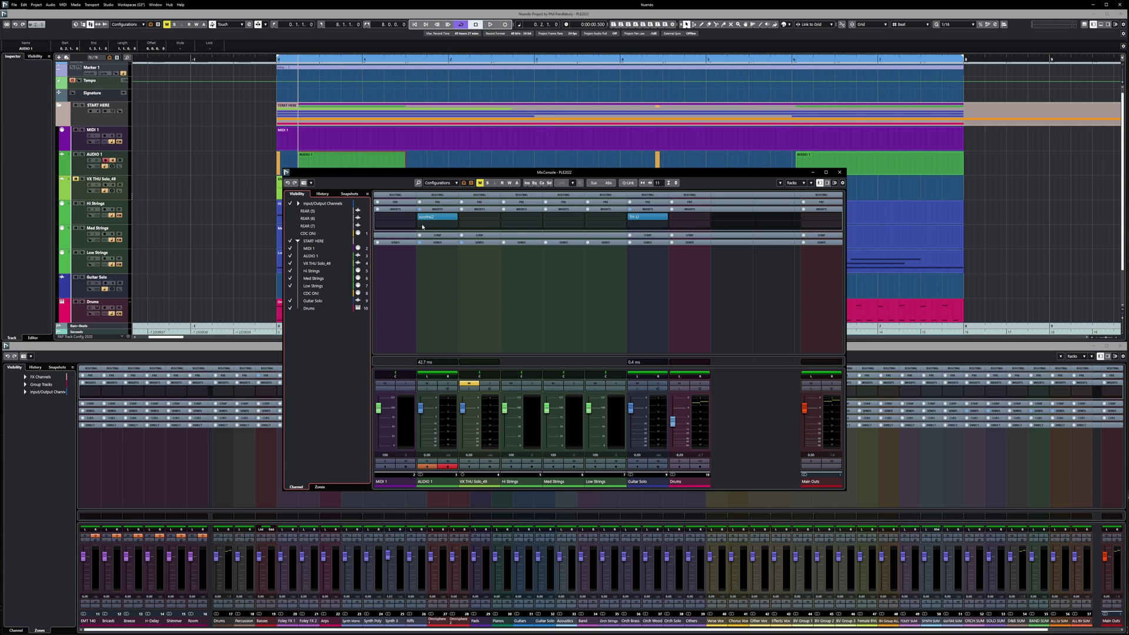